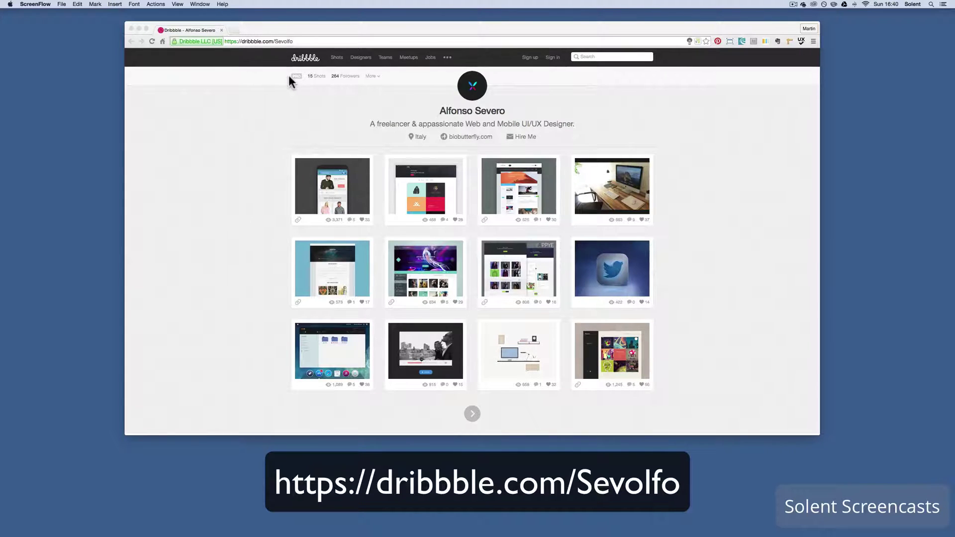
Step: Open the 'eCommerce Concept - 12 App Screen' shot from the designer's Dribbble profile grid in Chrome
left_click(332, 196)
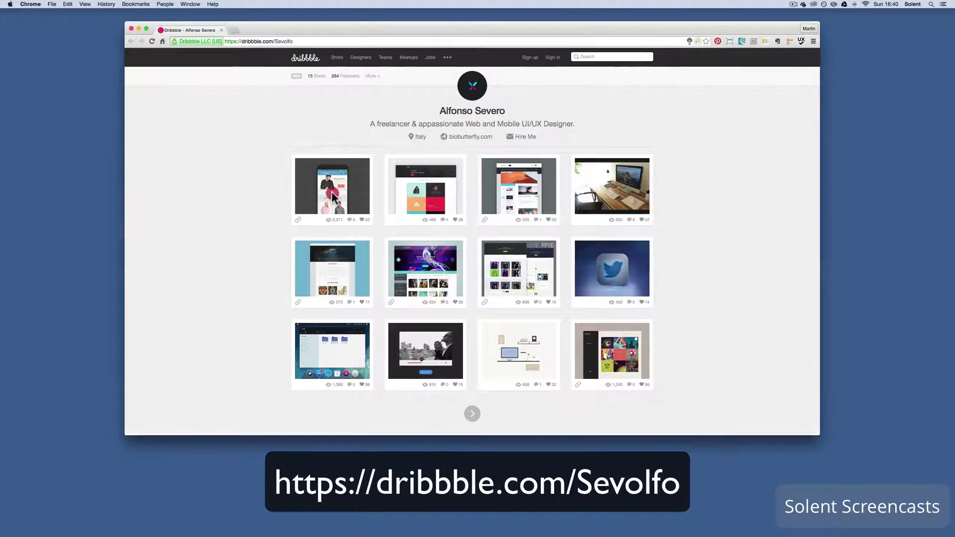
left_click(336, 198)
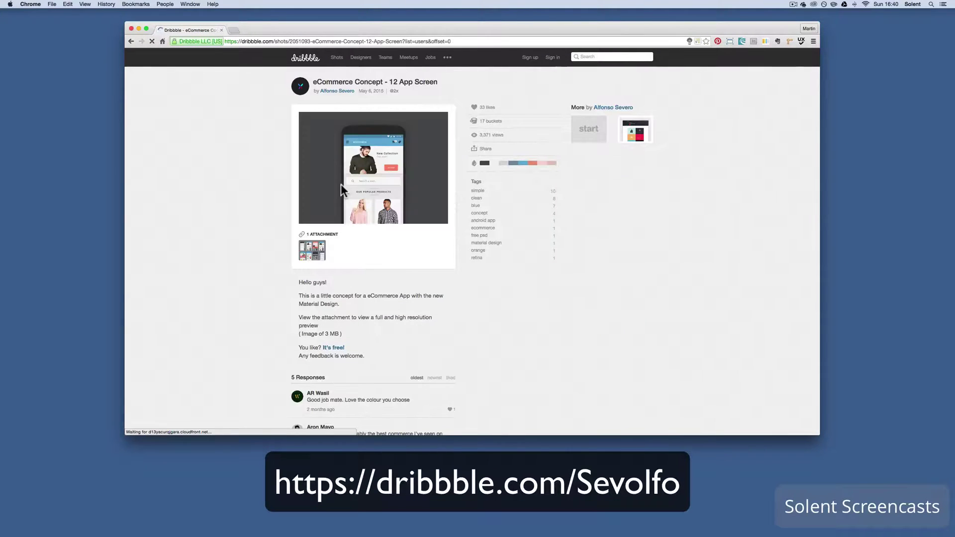
mouse_move(389, 189)
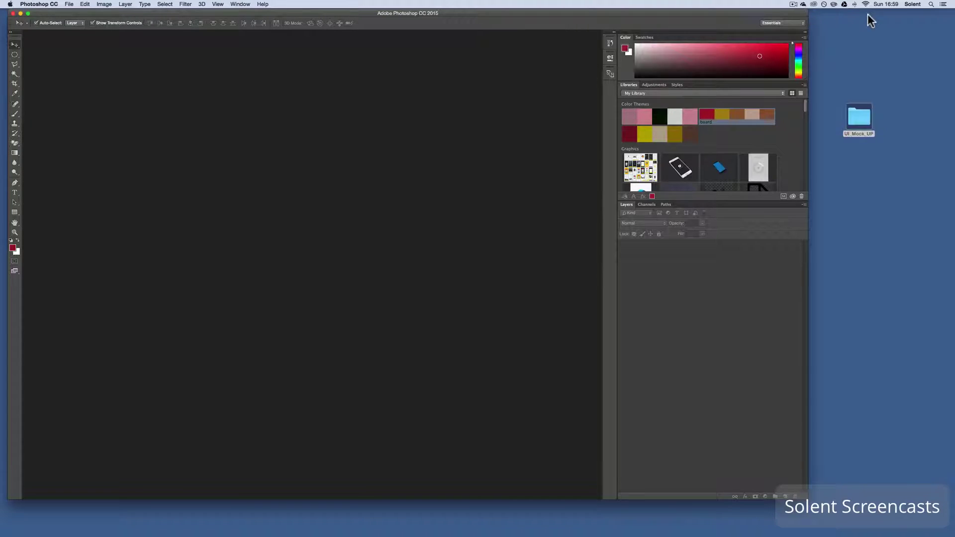
Step: Open 01_Home.psd in Photoshop by dragging it from the UI_Mock_UP folder onto the canvas
double_click(863, 114)
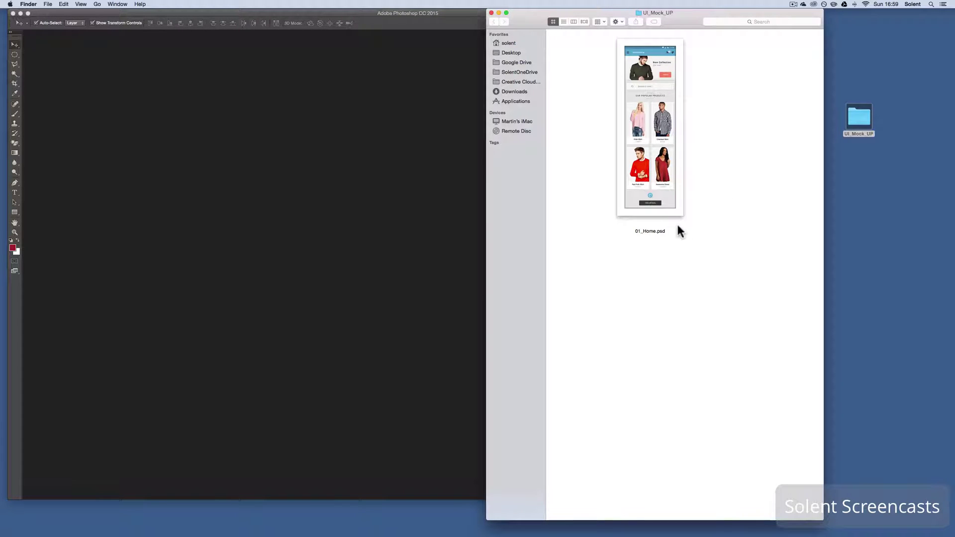
left_click(492, 13)
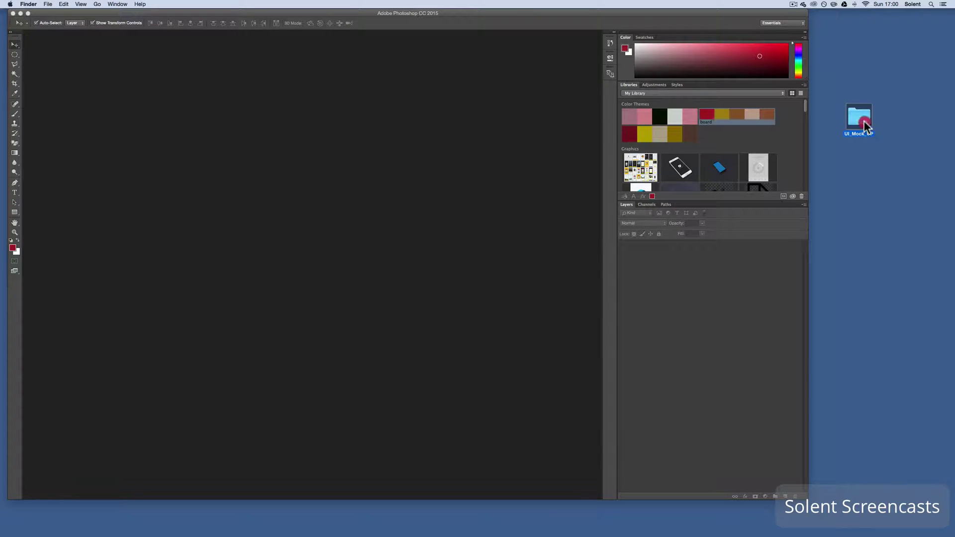
double_click(868, 124)
left_click_drag(650, 130, 235, 262)
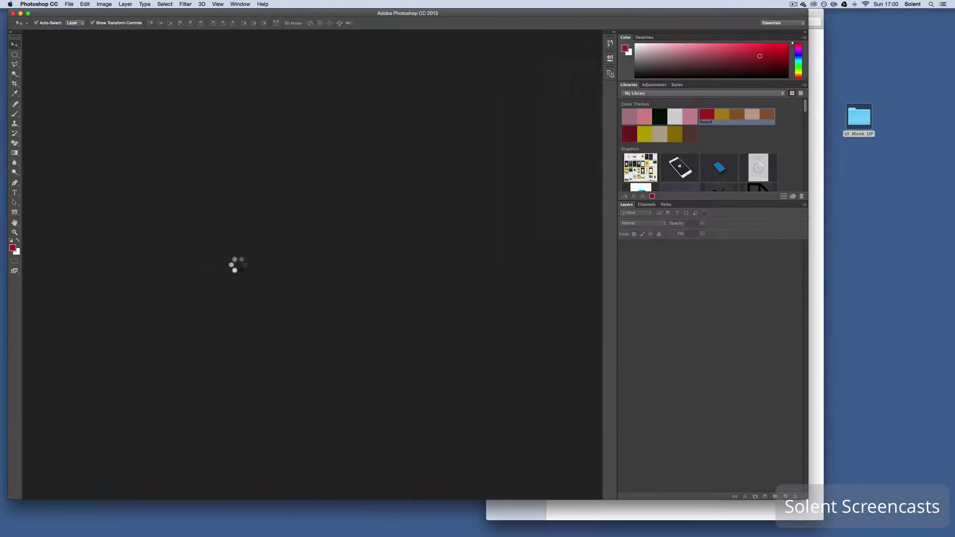
Step: Narrow the Photoshop window and place the UI_Mock_UP folder window beside it
left_click(818, 59)
left_click_drag(607, 15, 755, 20)
left_click(478, 17)
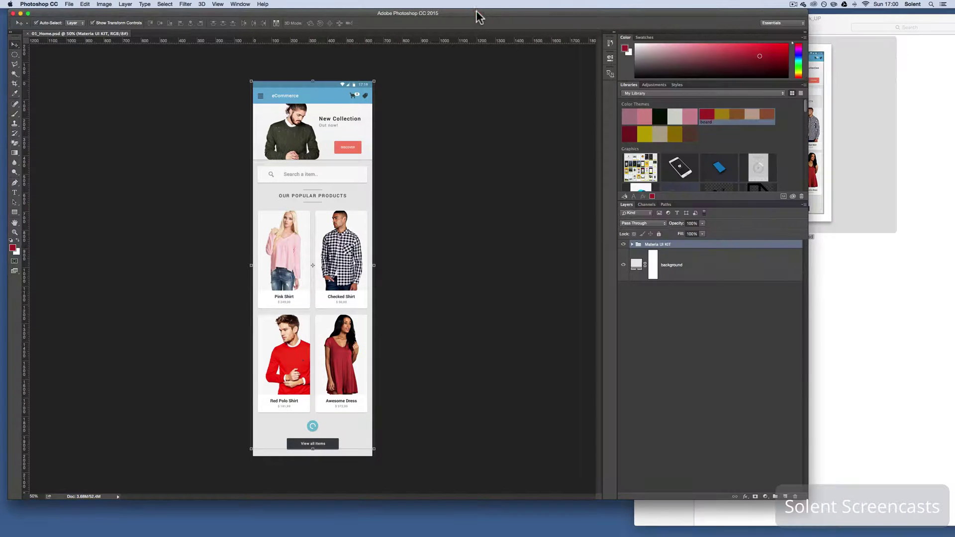
left_click_drag(810, 215, 603, 194)
left_click_drag(839, 35, 811, 32)
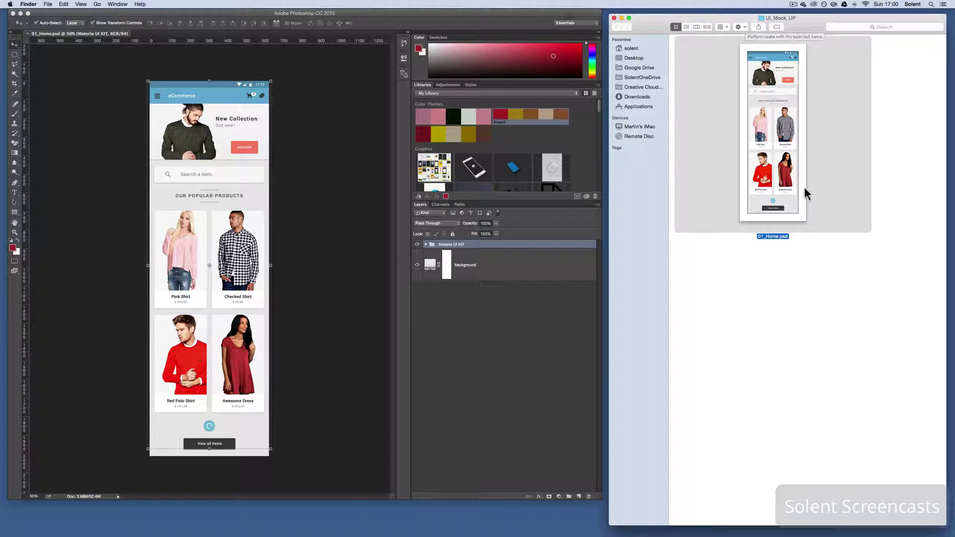
Step: Deselect 01_Home.psd and open, then close, the folder's View Options
left_click(795, 250)
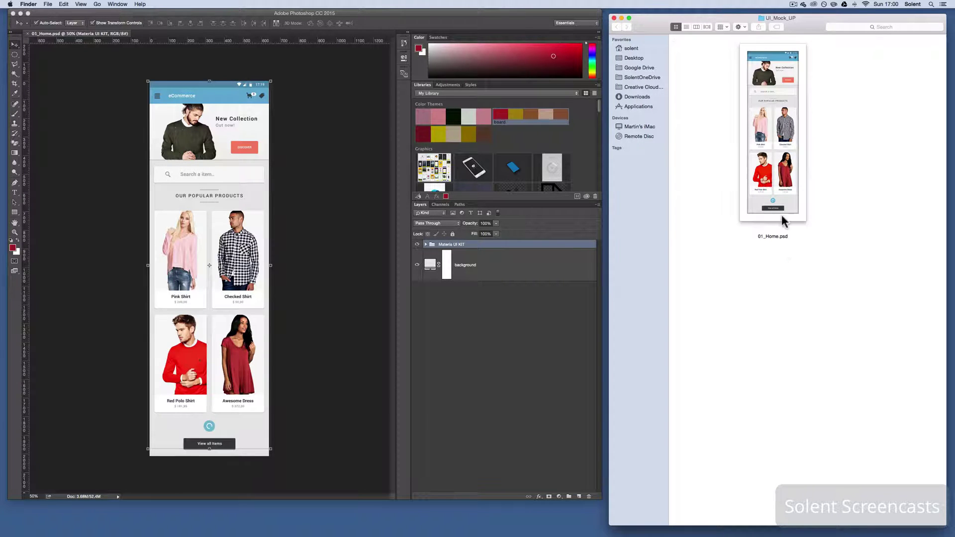
left_click(741, 28)
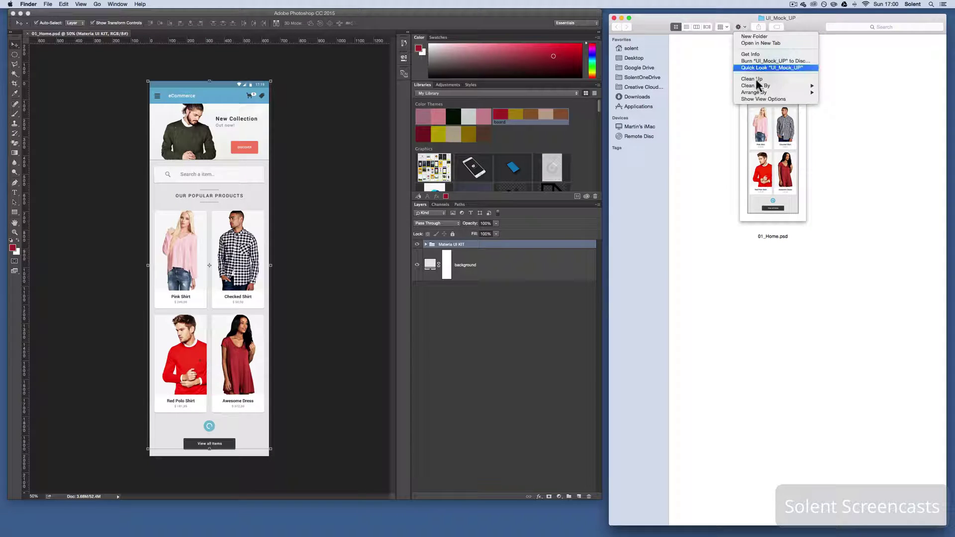
left_click(757, 102)
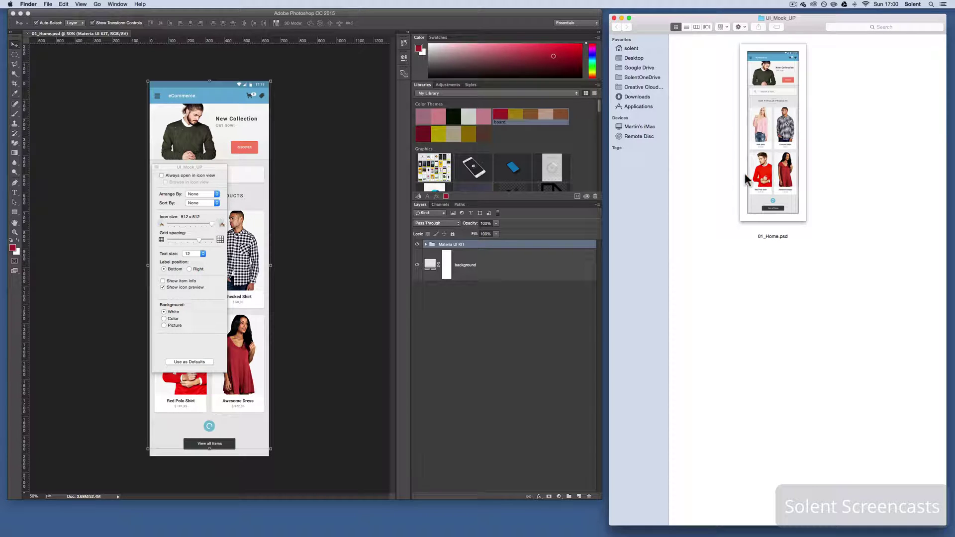
left_click(156, 167)
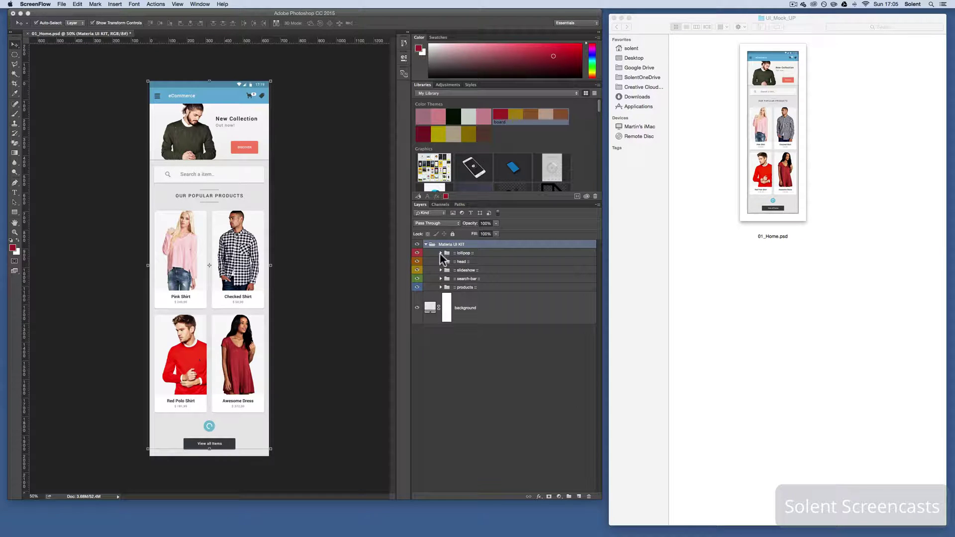
left_click(440, 253)
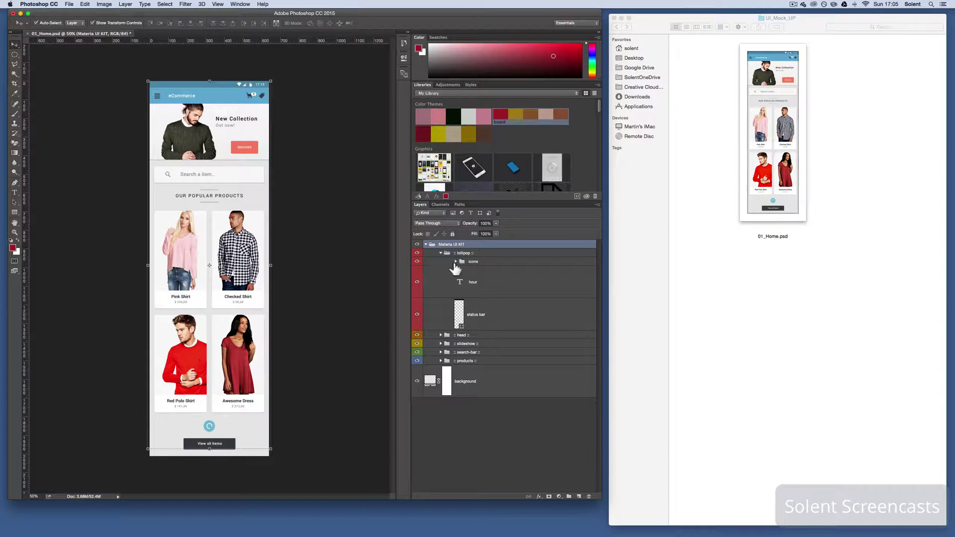
left_click(454, 261)
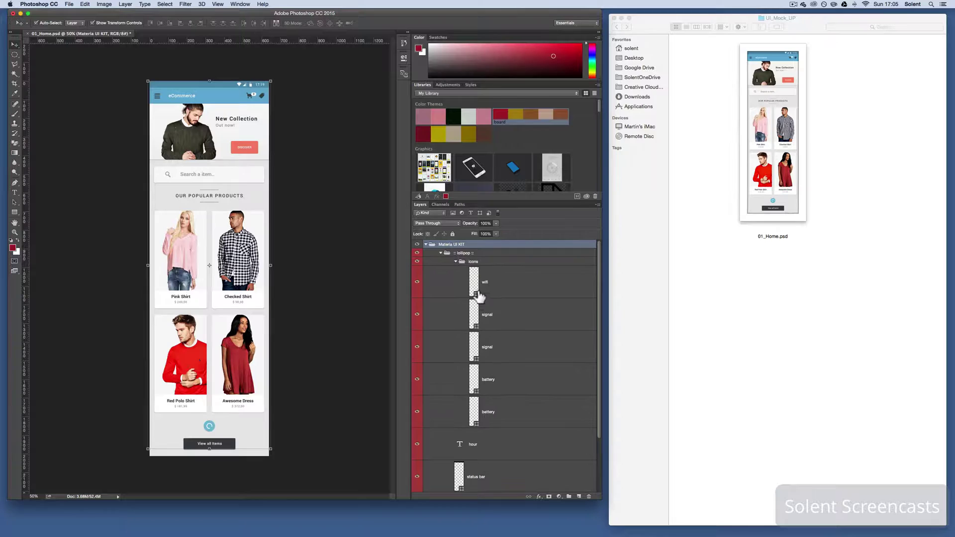
left_click(455, 261)
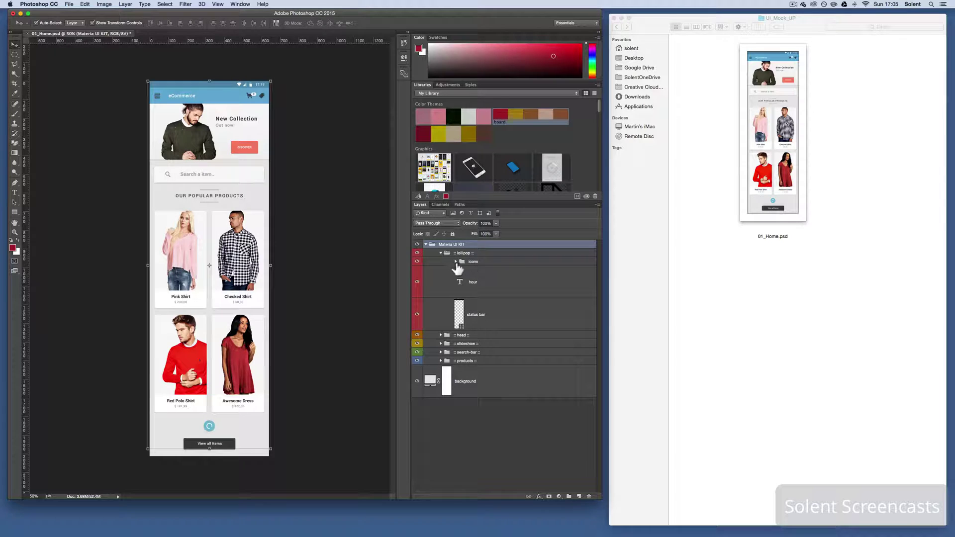
left_click(455, 261)
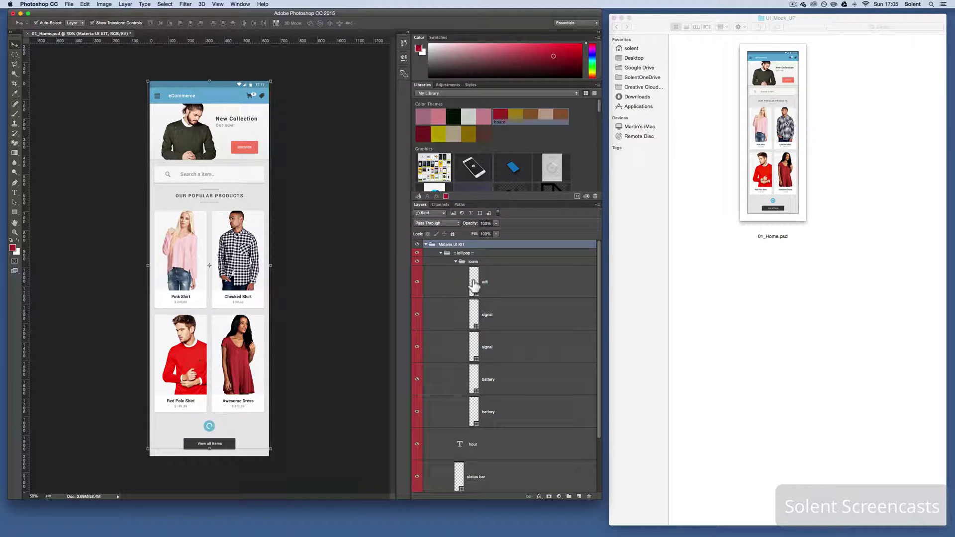
left_click(473, 283)
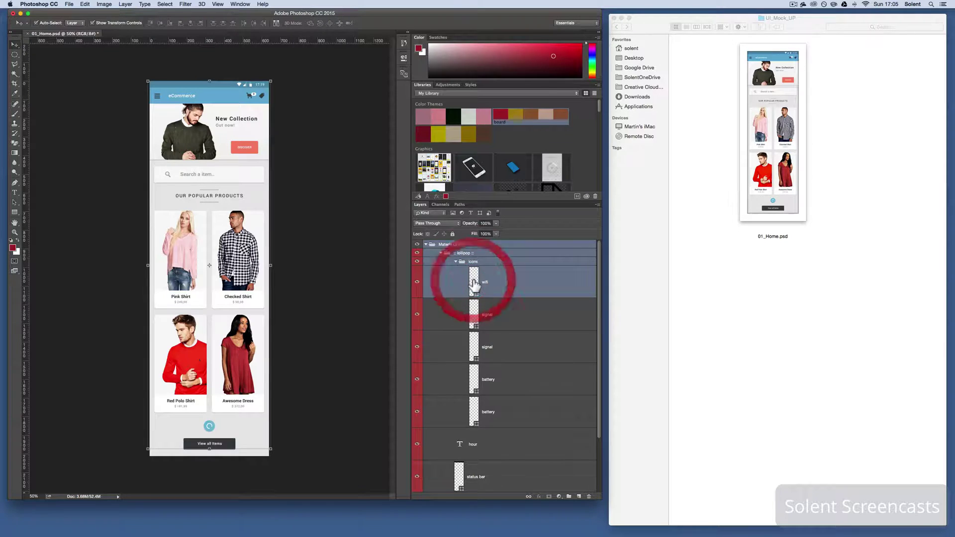
left_click(476, 346)
left_click(477, 326, "shift")
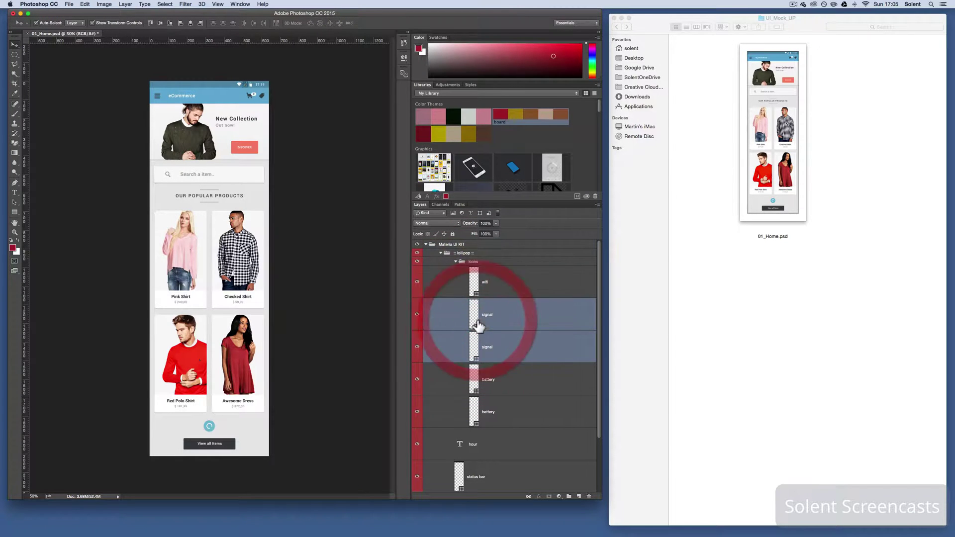
left_click(478, 382, "shift")
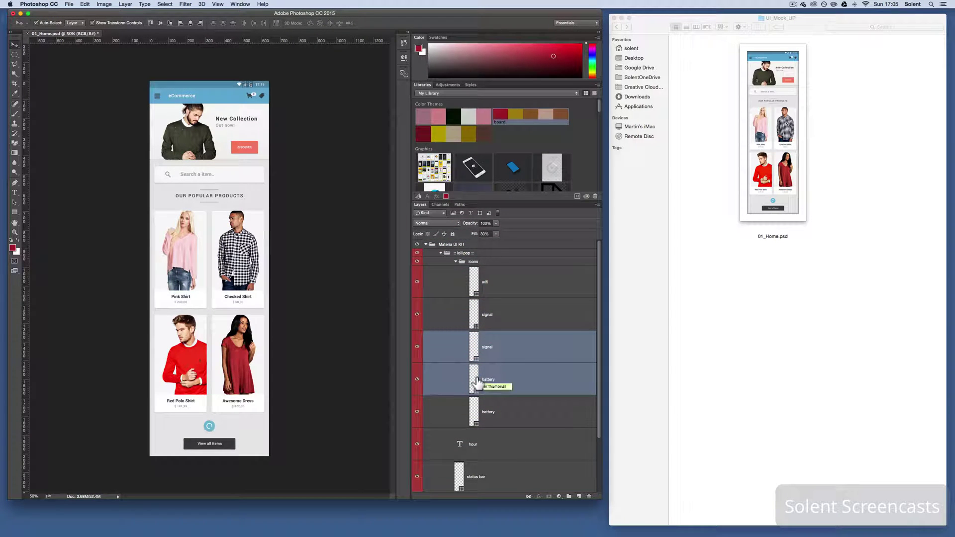
left_click(455, 262)
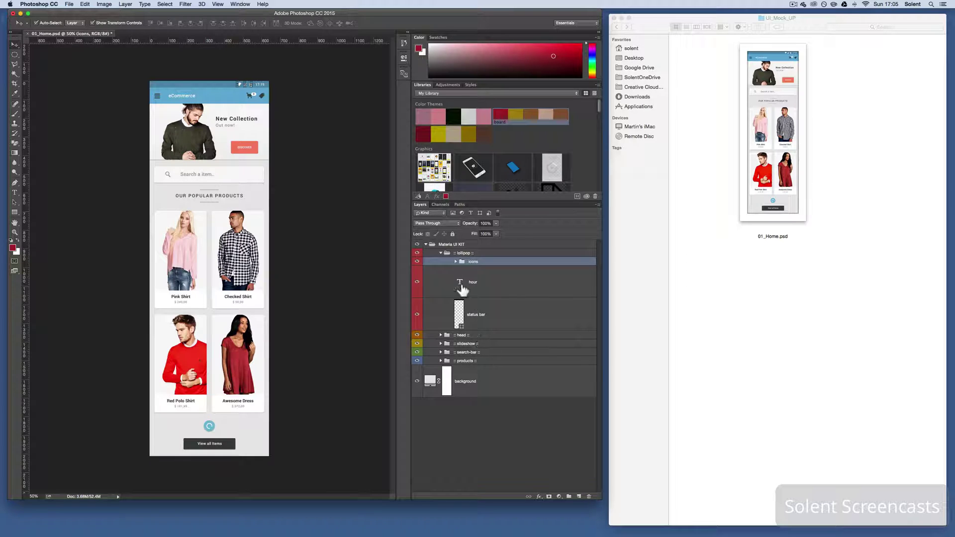
left_click(440, 254)
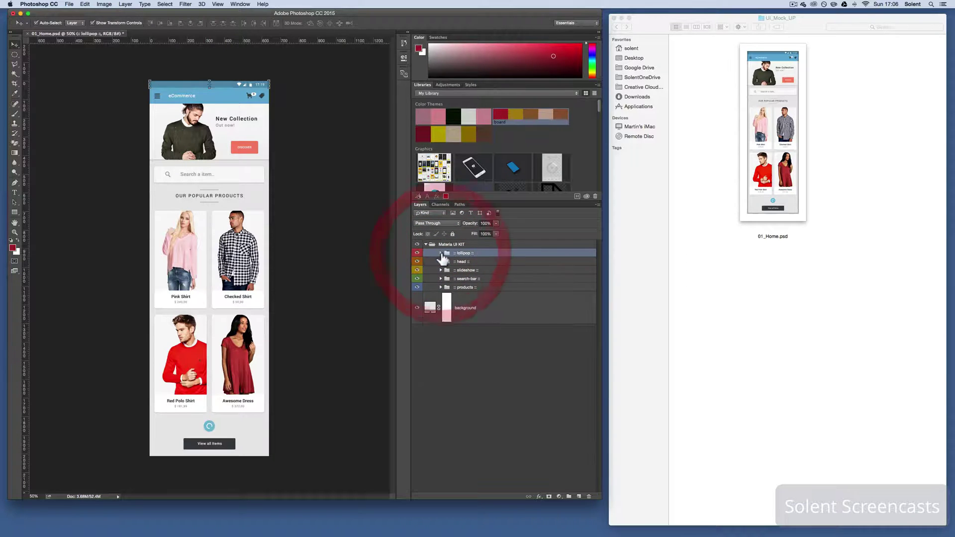
Step: Bring up Save for Web (Legacy) for 01_Home.psd, set to PNG-24 at 640 × 2012 px
left_click(72, 5)
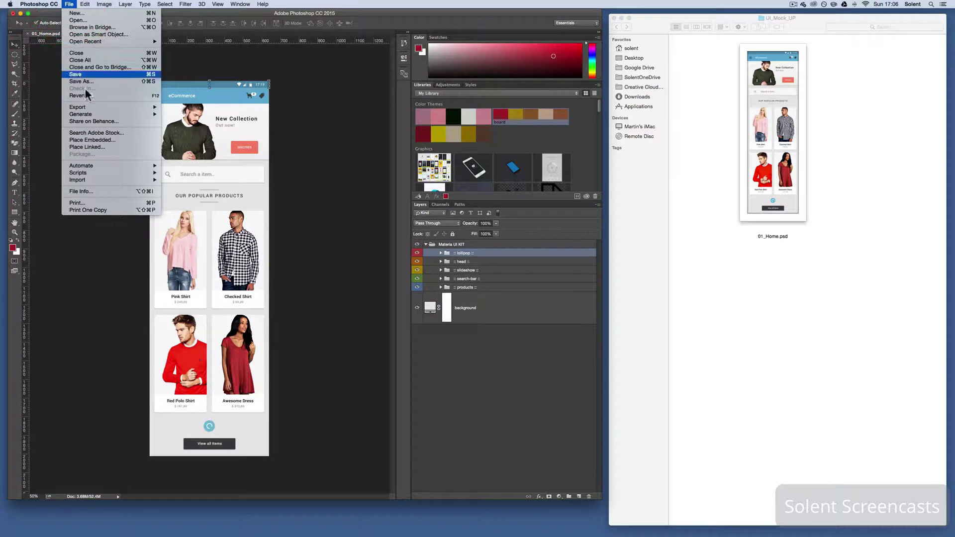
mouse_move(88, 108)
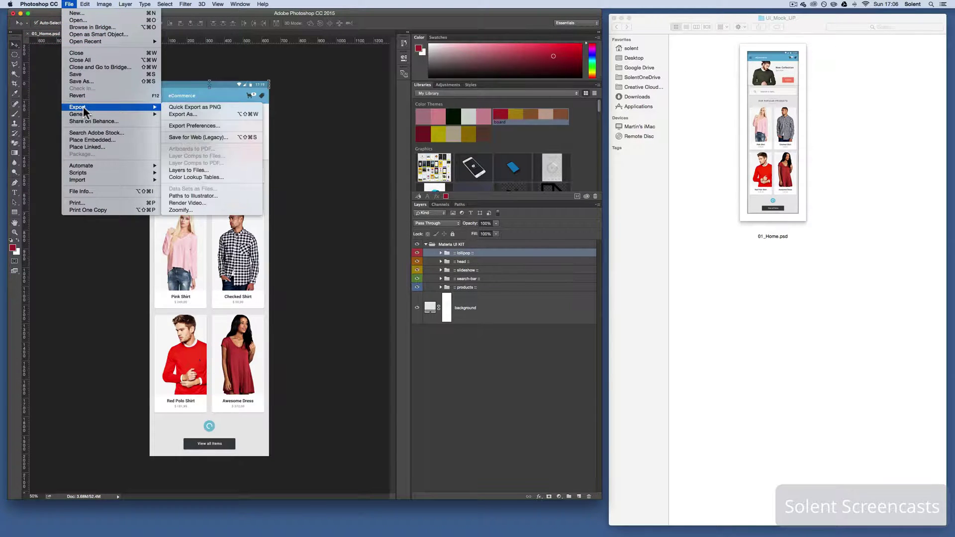
left_click(219, 136)
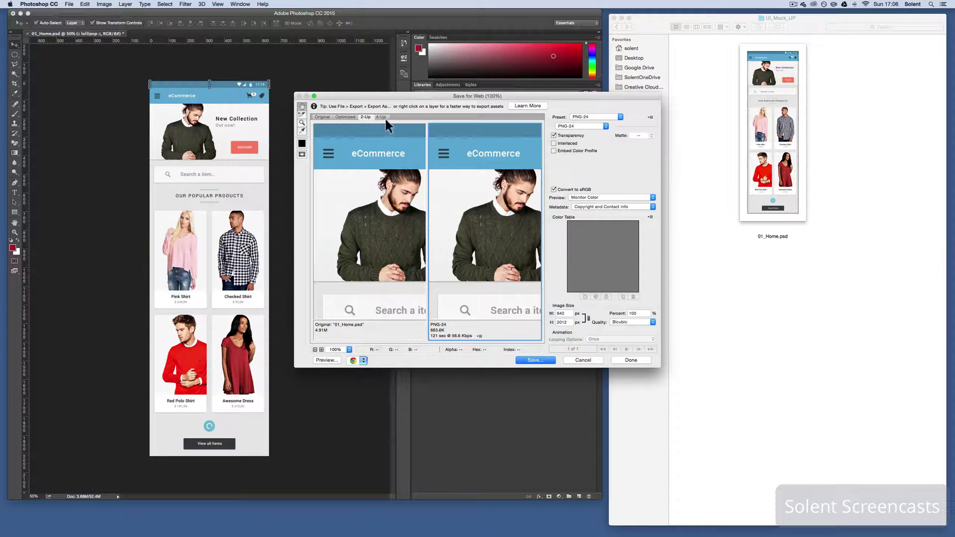
Step: Try the 4-up view, then browse the presets and download speeds, keeping PNG-24
left_click(383, 117)
left_click(364, 117)
left_click(616, 118)
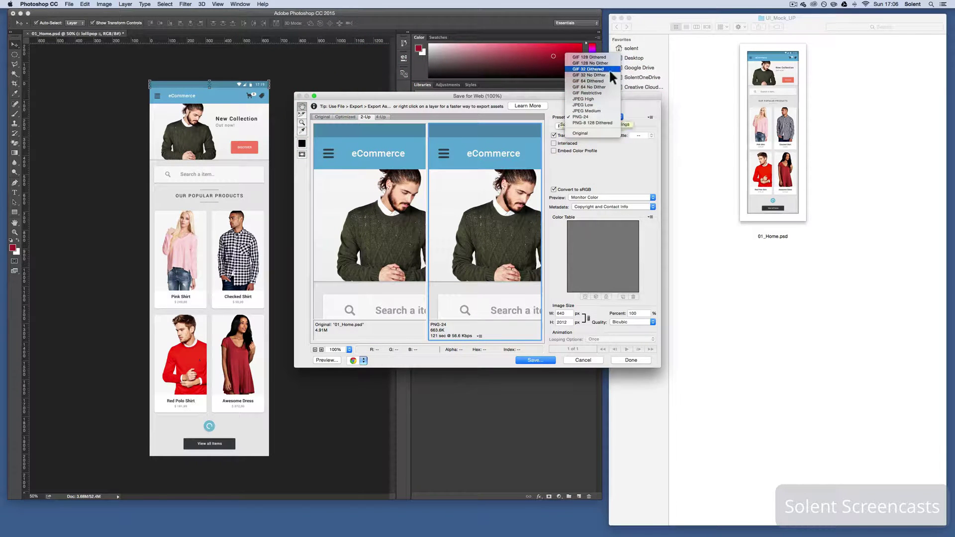
left_click(598, 170)
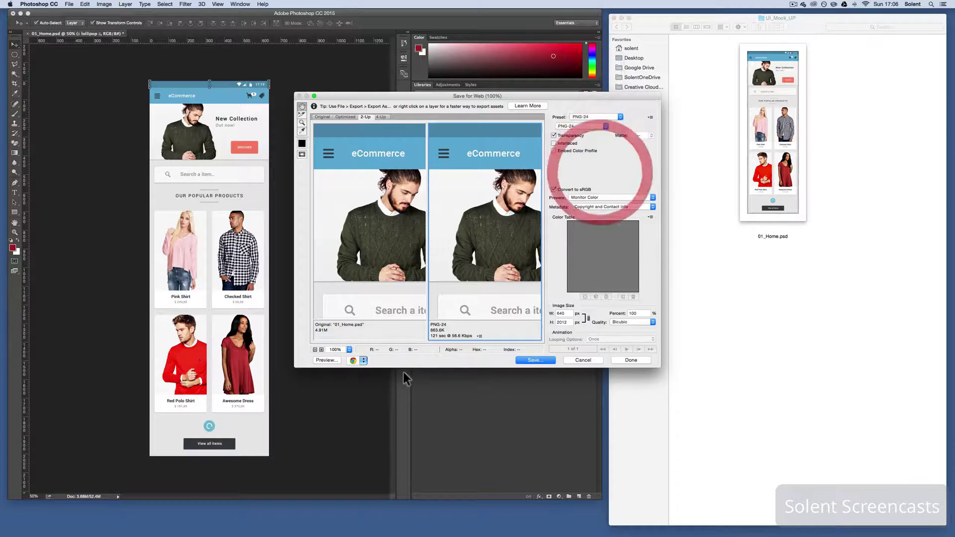
left_click(479, 336)
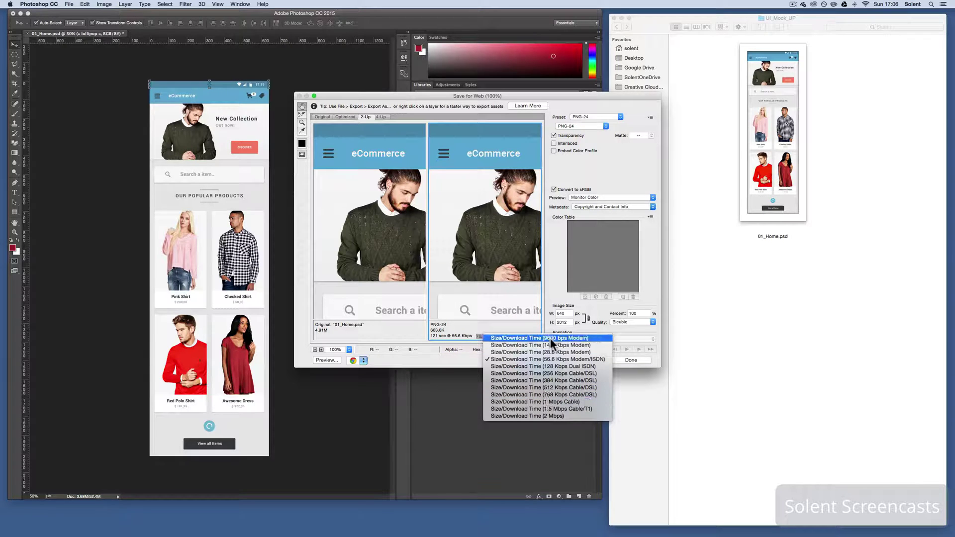
left_click(446, 330)
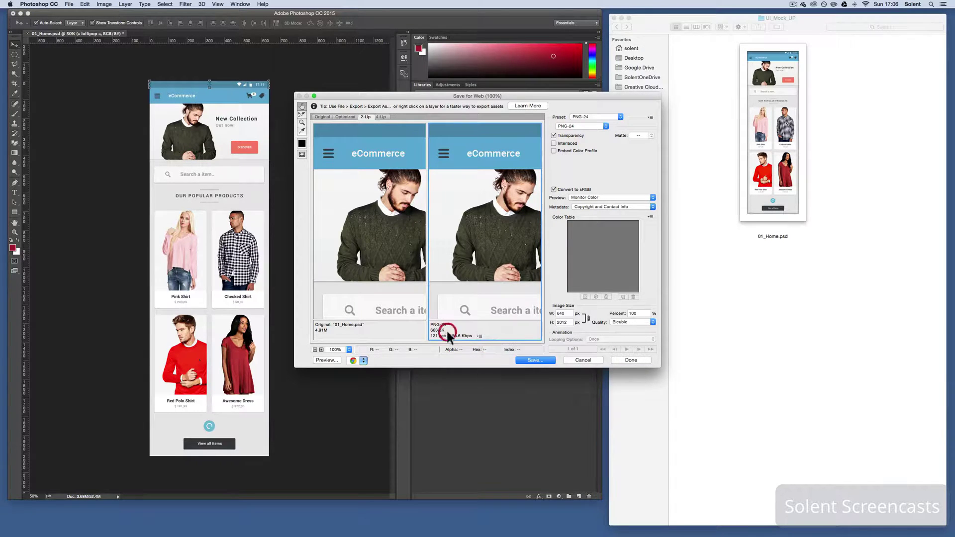
Step: Compare against the original, then switch the preset to GIF 32 No Dither
left_click(370, 248)
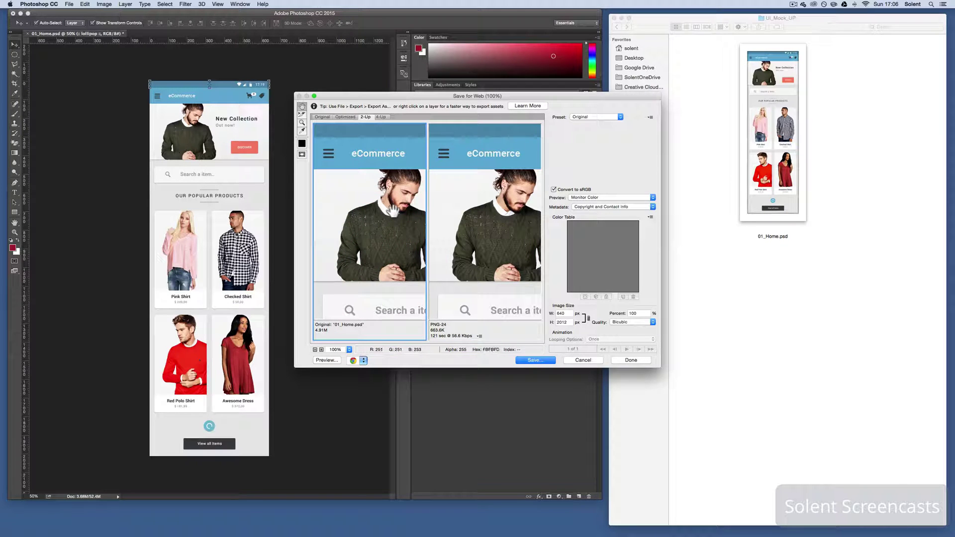
left_click(507, 215)
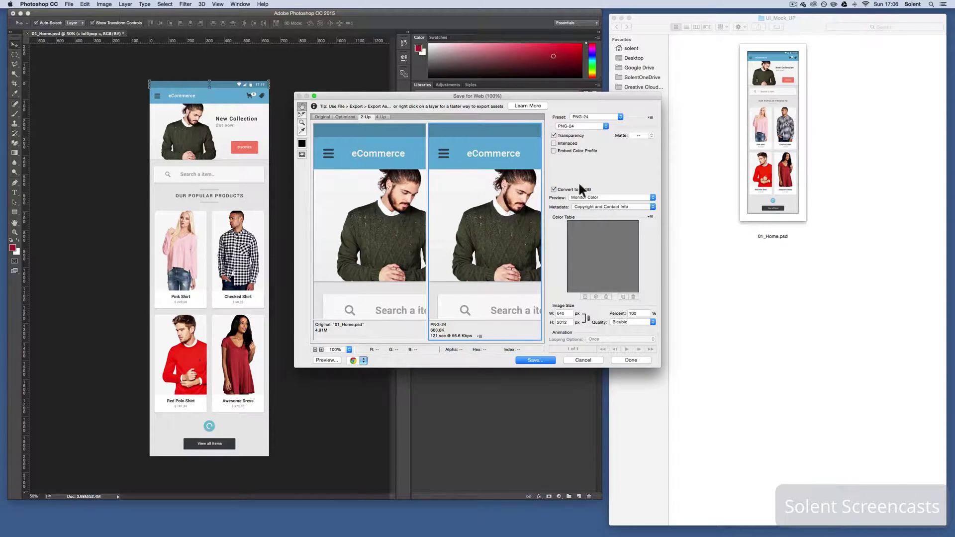
left_click(593, 116)
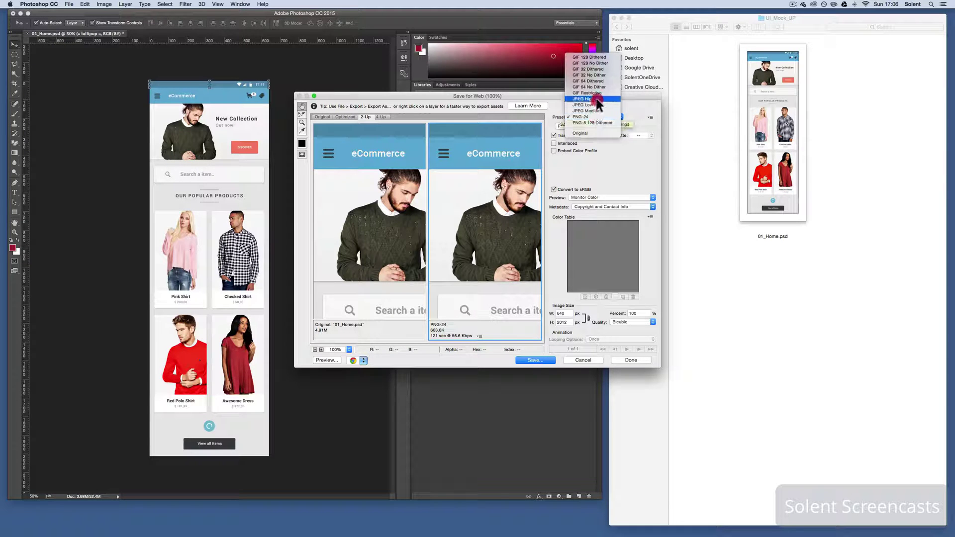
left_click(602, 75)
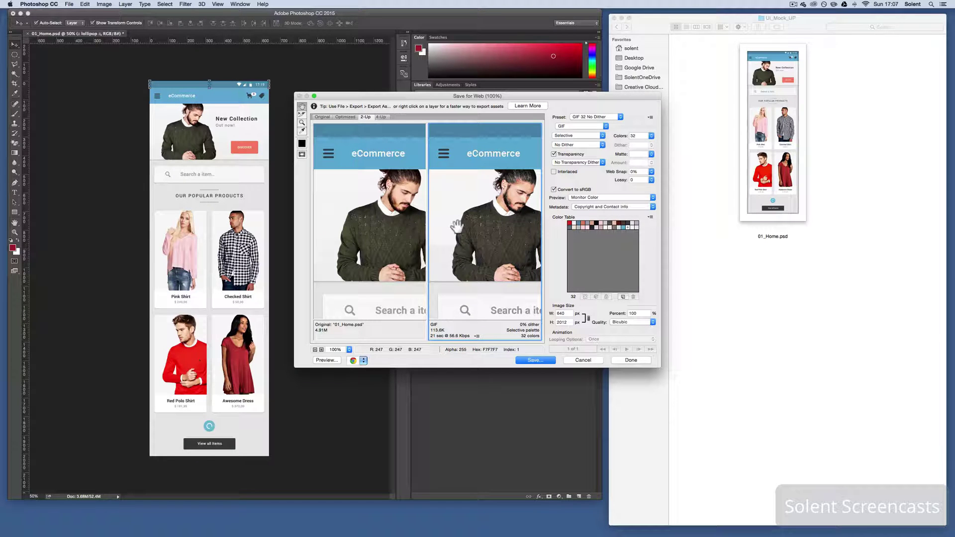
Step: Pick the Slice Select tool, then close the Save for Web dialog
left_click(302, 115)
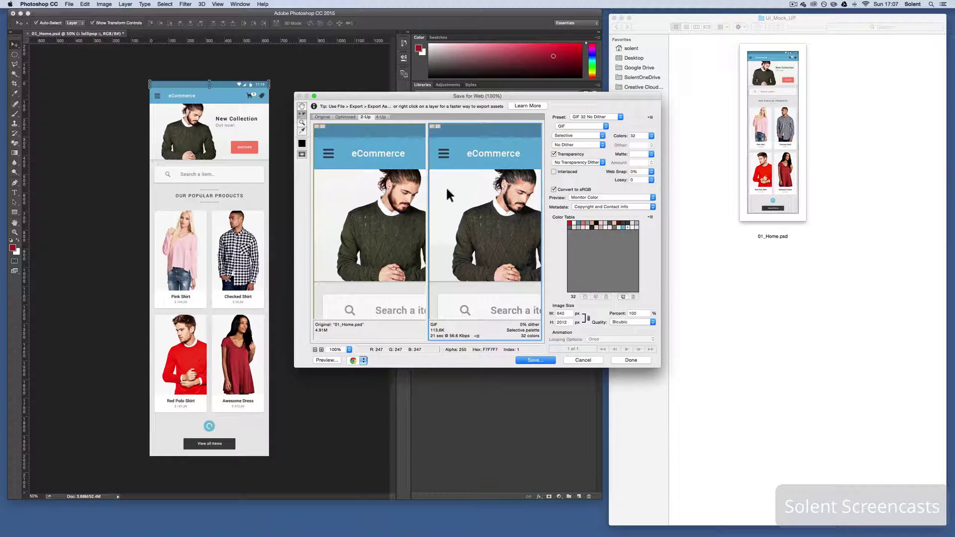
left_click(580, 361)
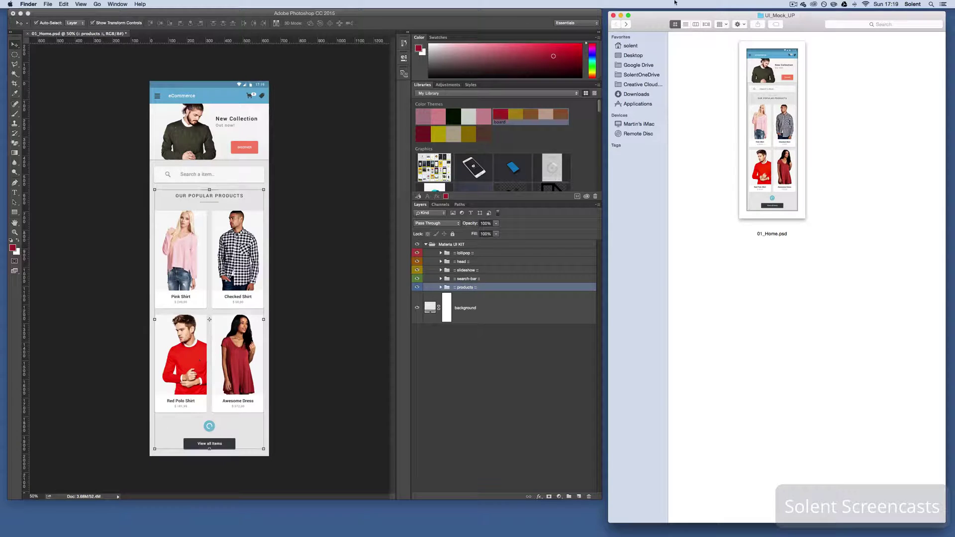
Step: Quick Export the whole mock-up as PNG named 01_Home.1png into the UI_Mock_UP folder
left_click(205, 18)
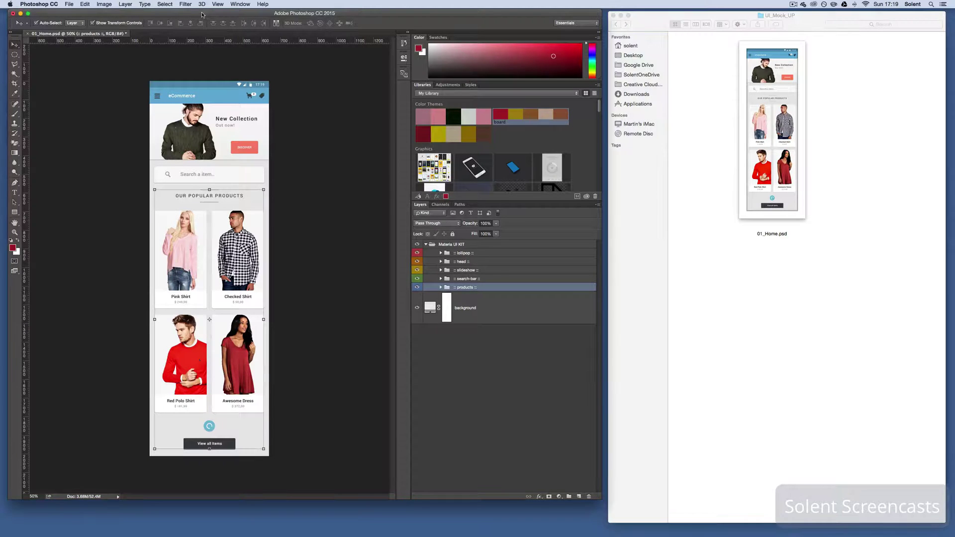
left_click(70, 4)
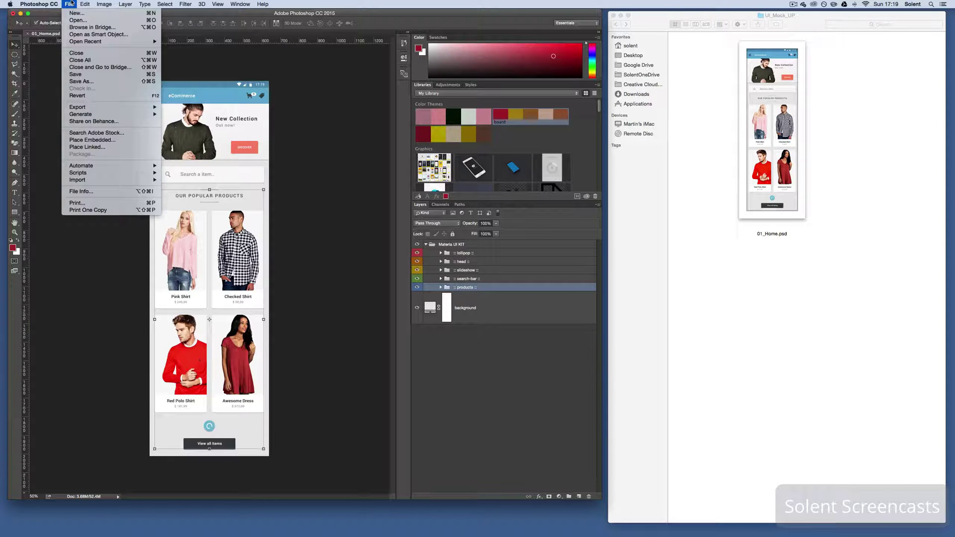
mouse_move(80, 109)
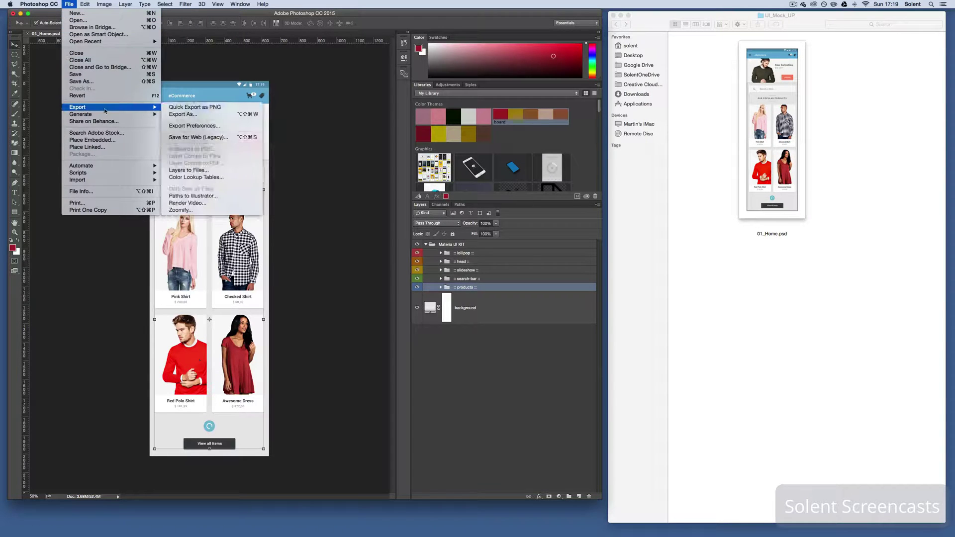
left_click(193, 109)
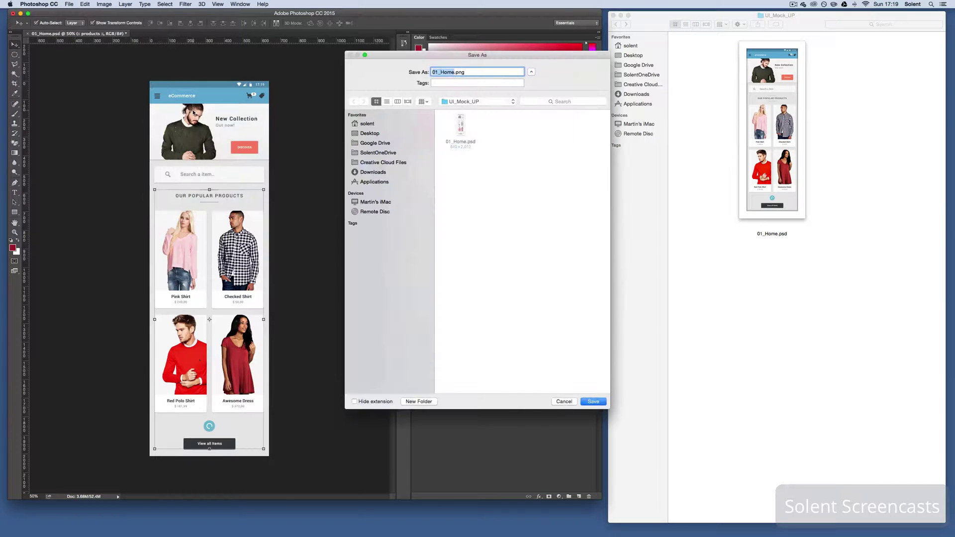
left_click(454, 72)
type("1")
left_click(597, 401)
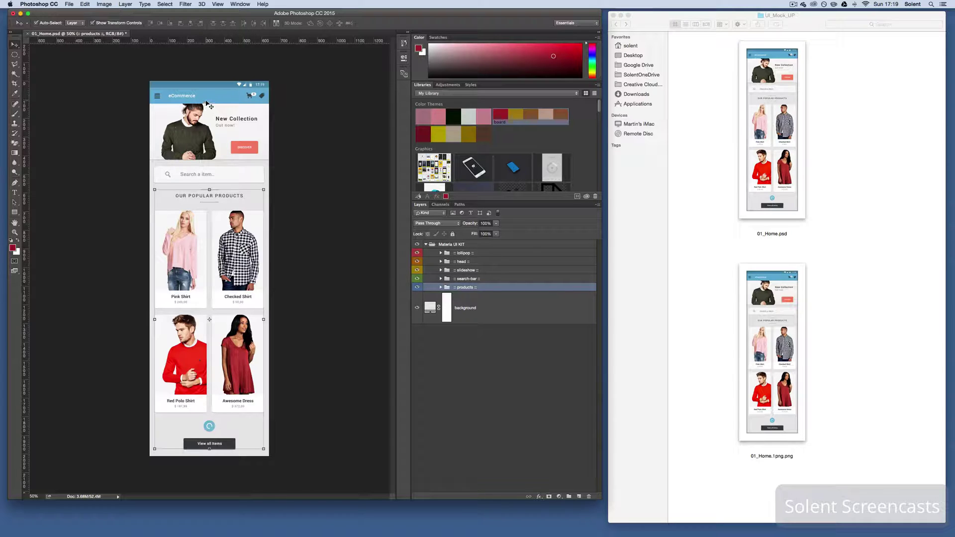
left_click(70, 5)
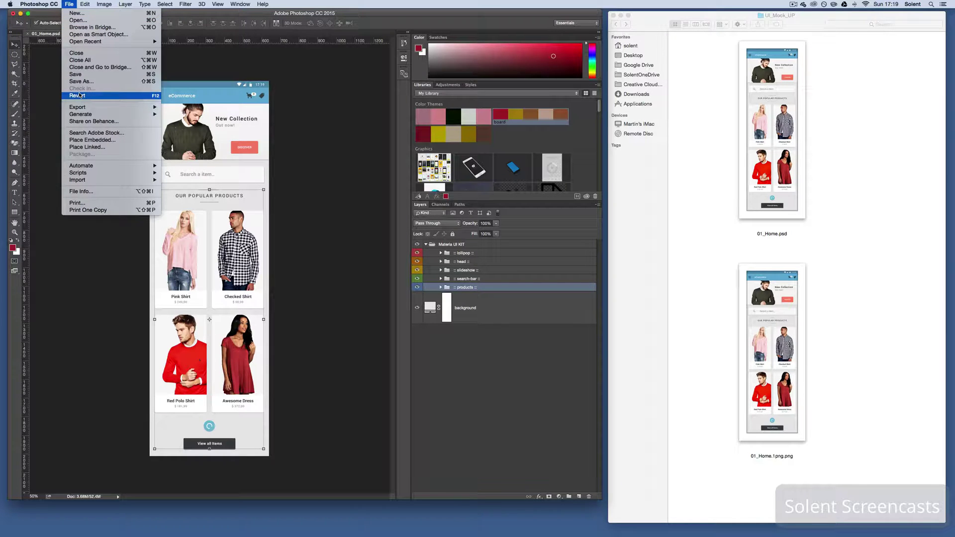
mouse_move(79, 107)
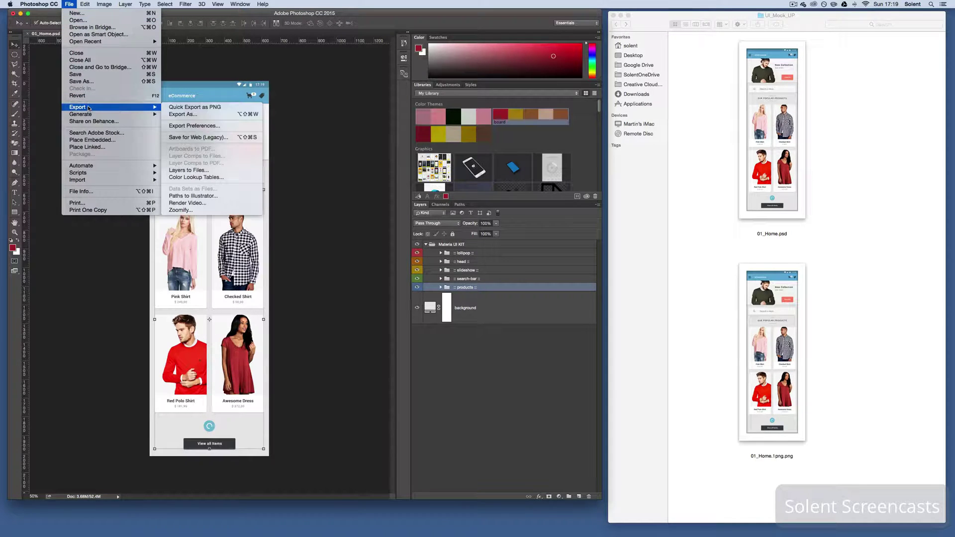
left_click(210, 126)
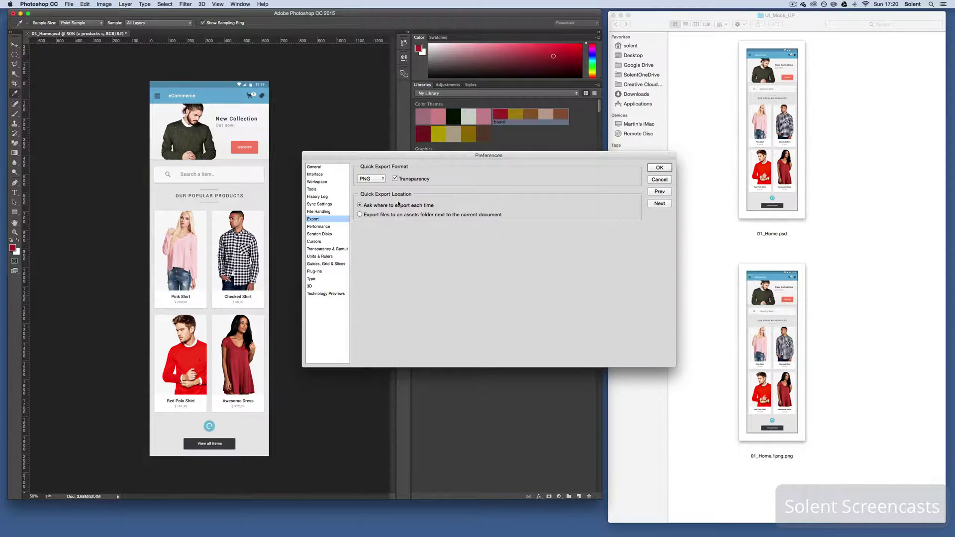
left_click(380, 179)
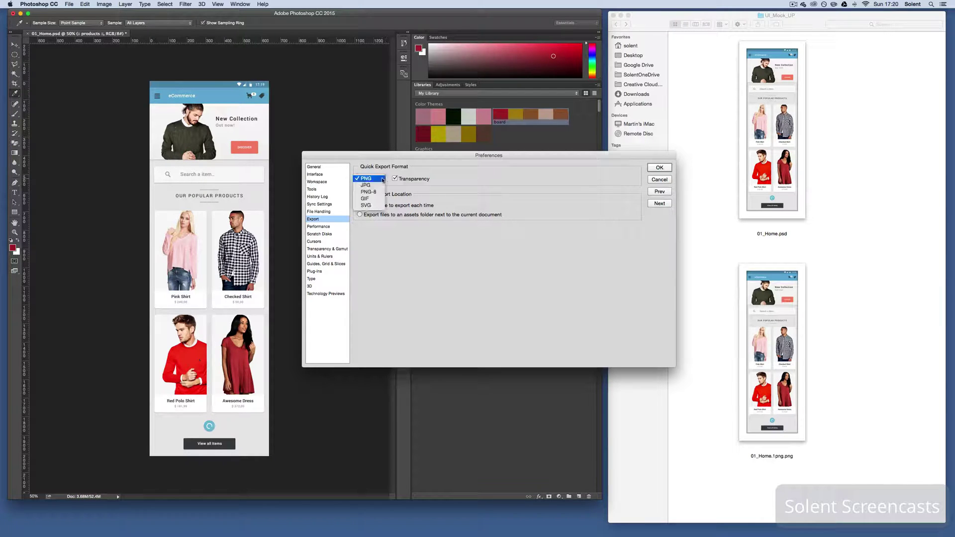
left_click(415, 180)
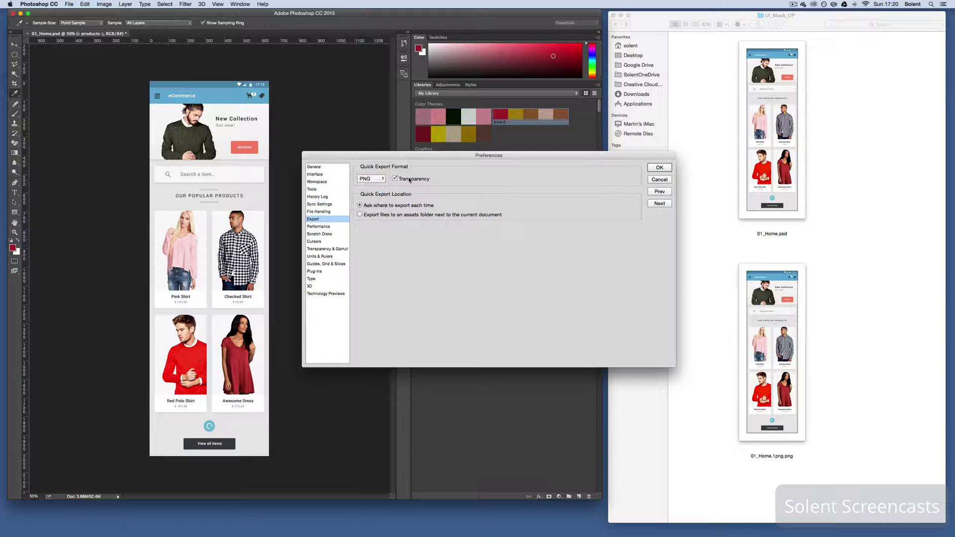
left_click(382, 179)
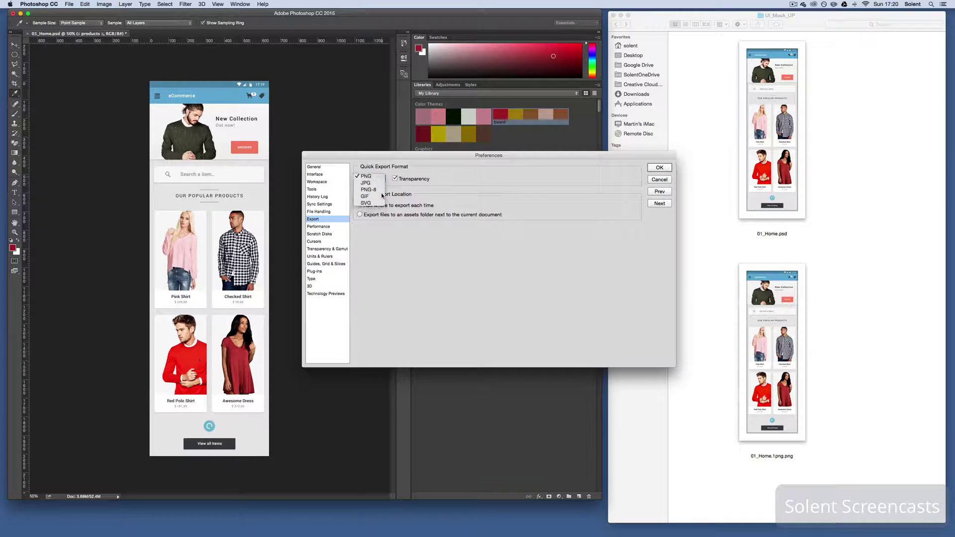
left_click(382, 192)
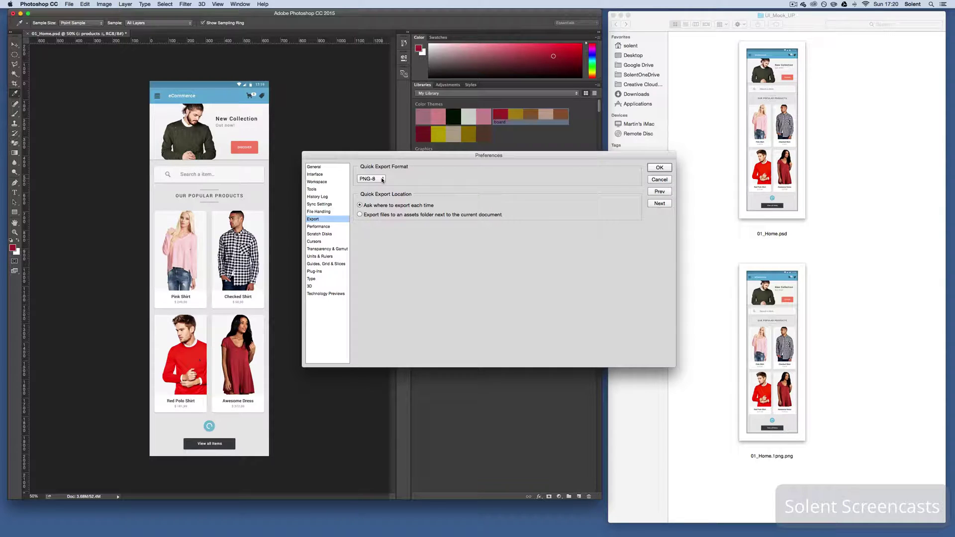
left_click(382, 179)
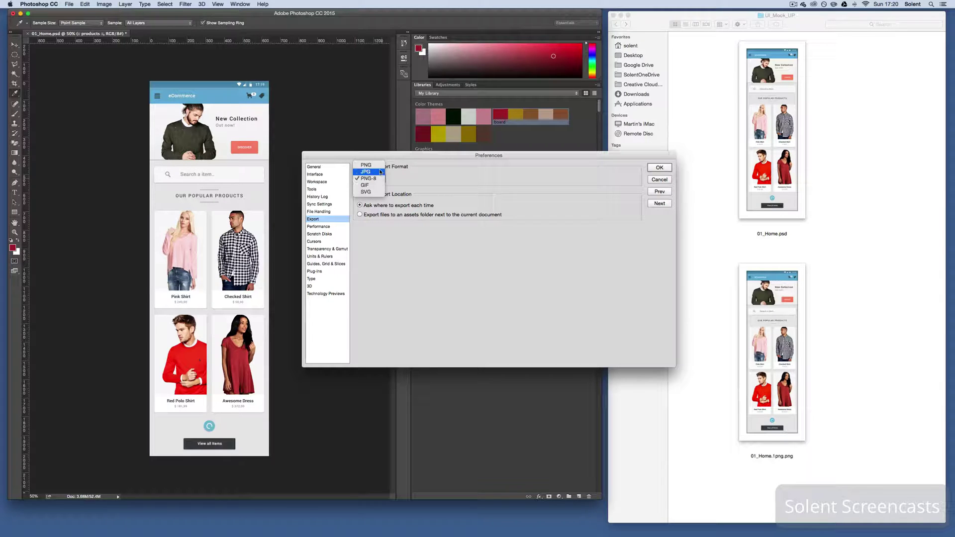
left_click(381, 172)
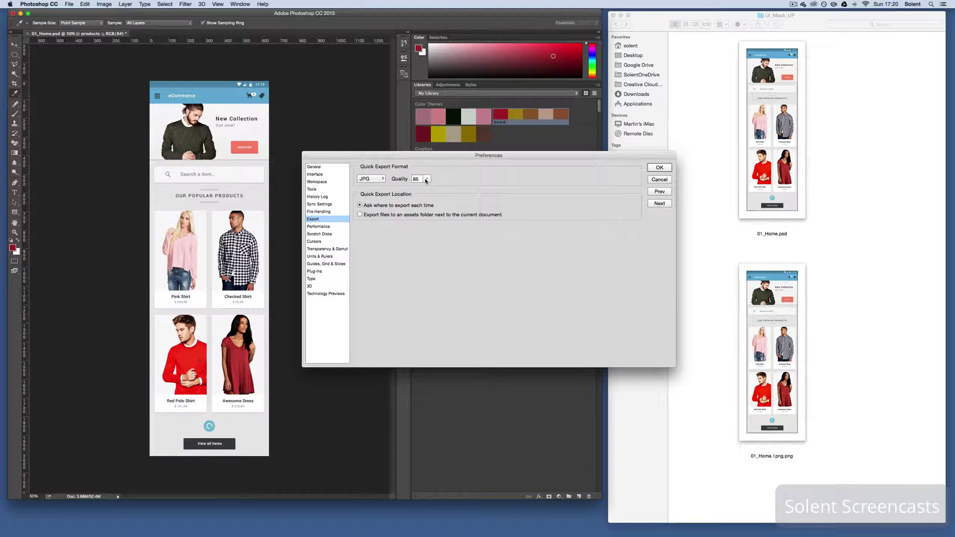
left_click(378, 180)
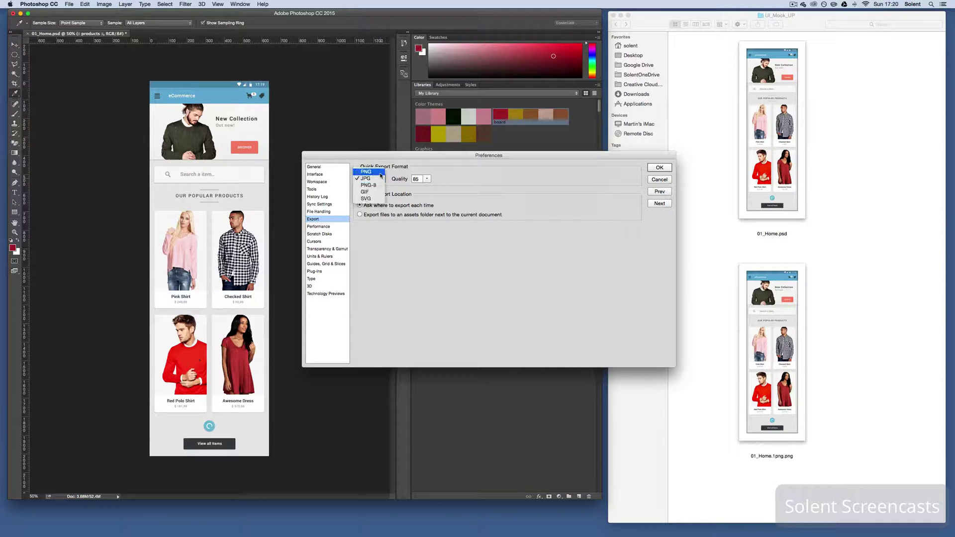
left_click(371, 171)
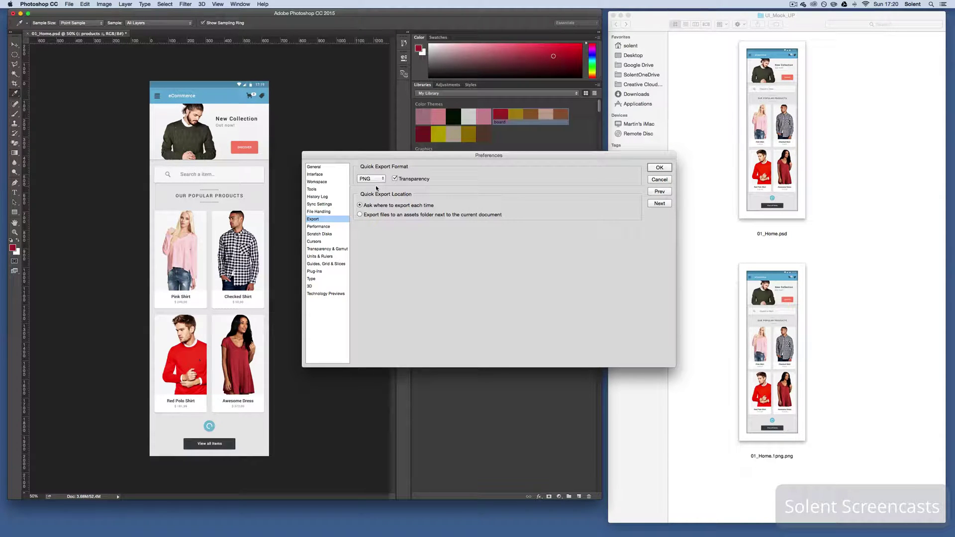
left_click(659, 168)
key("v")
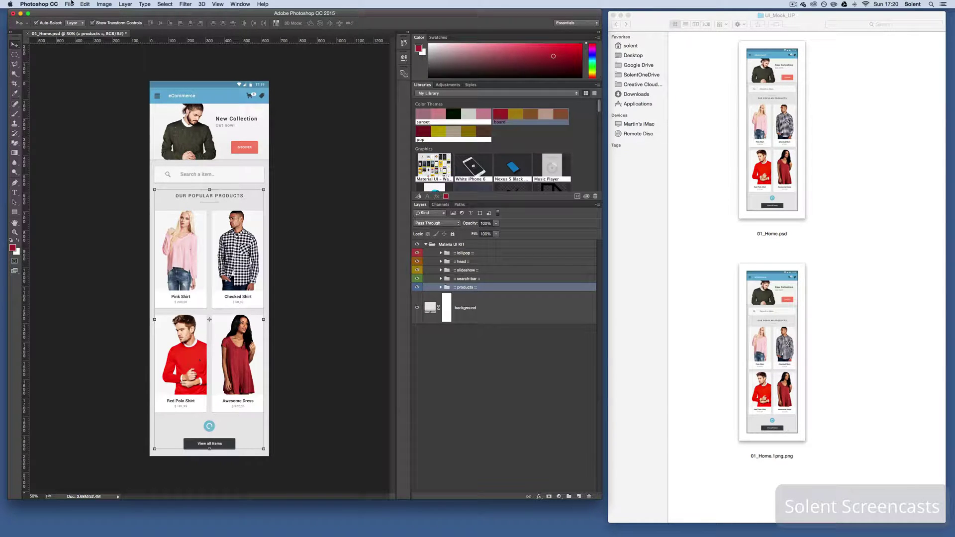
left_click(71, 3)
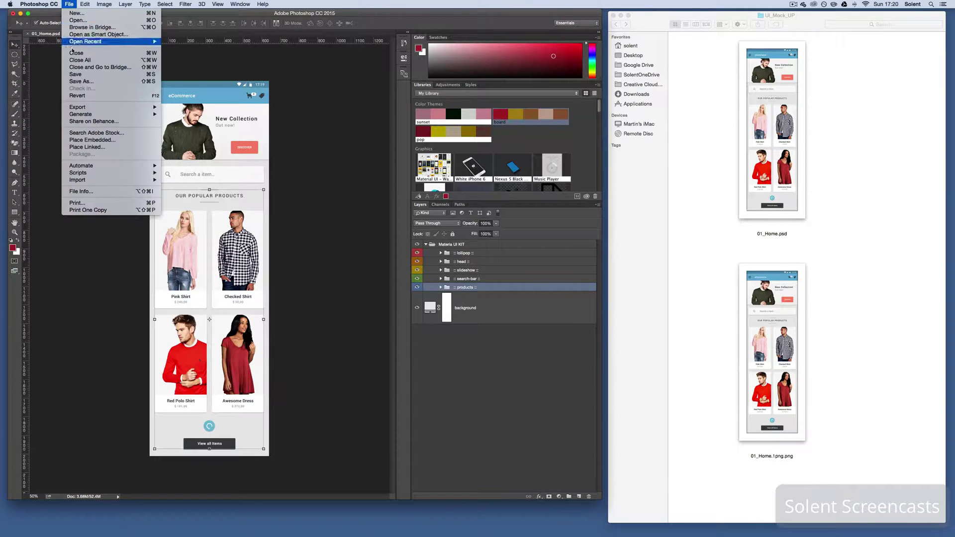
mouse_move(125, 107)
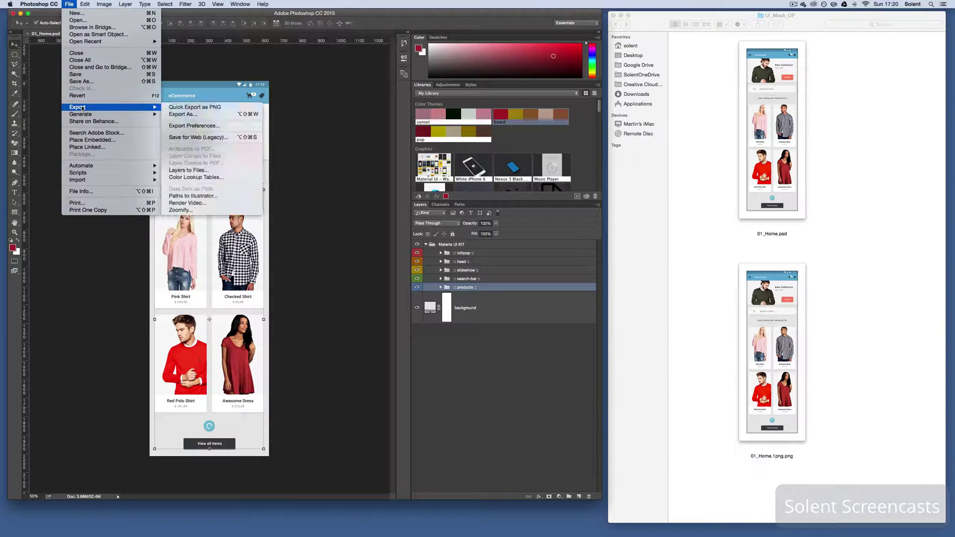
left_click(198, 115)
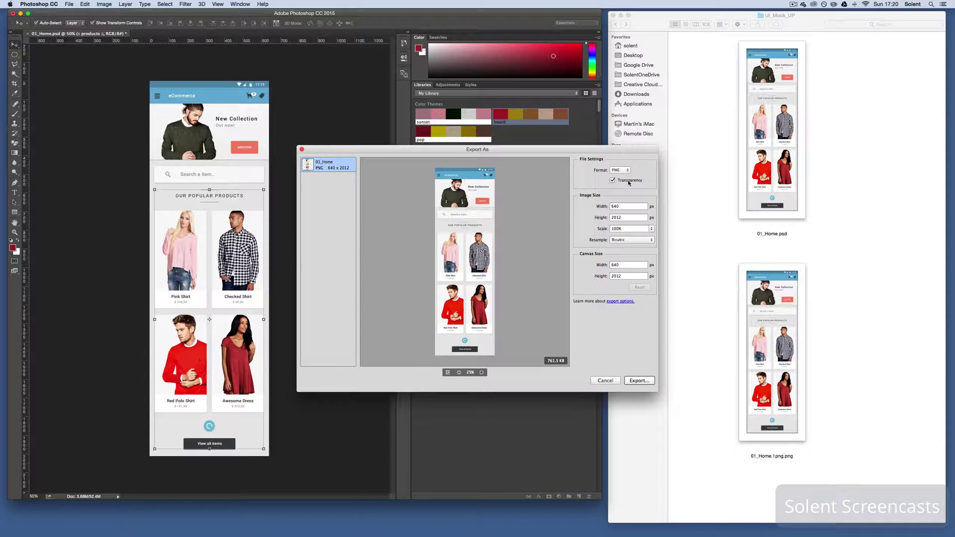
left_click(624, 170)
left_click(624, 181)
left_click(612, 381)
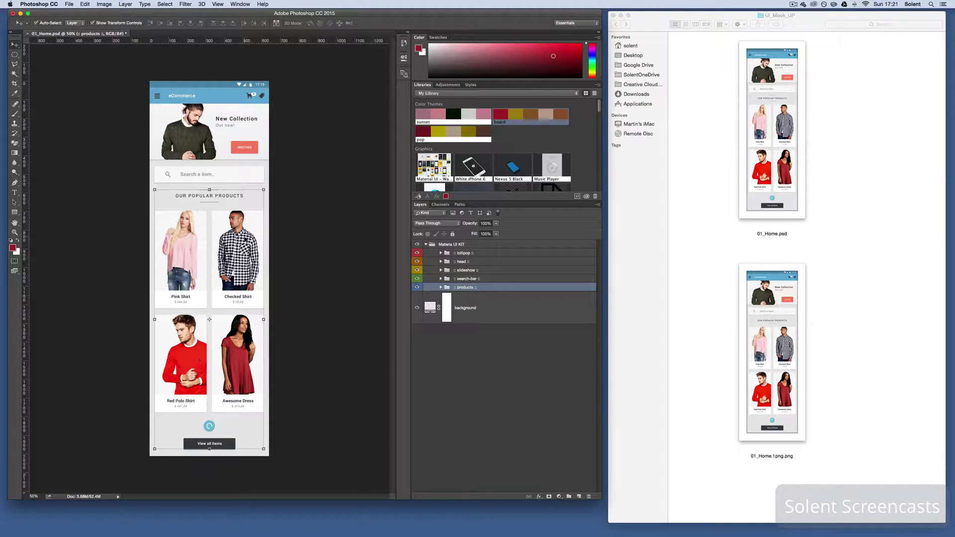
Step: Select the Checked Shirt, Pink Shirt and Red Polo Shirt photo layers in turn
left_click(238, 248)
left_click(182, 249)
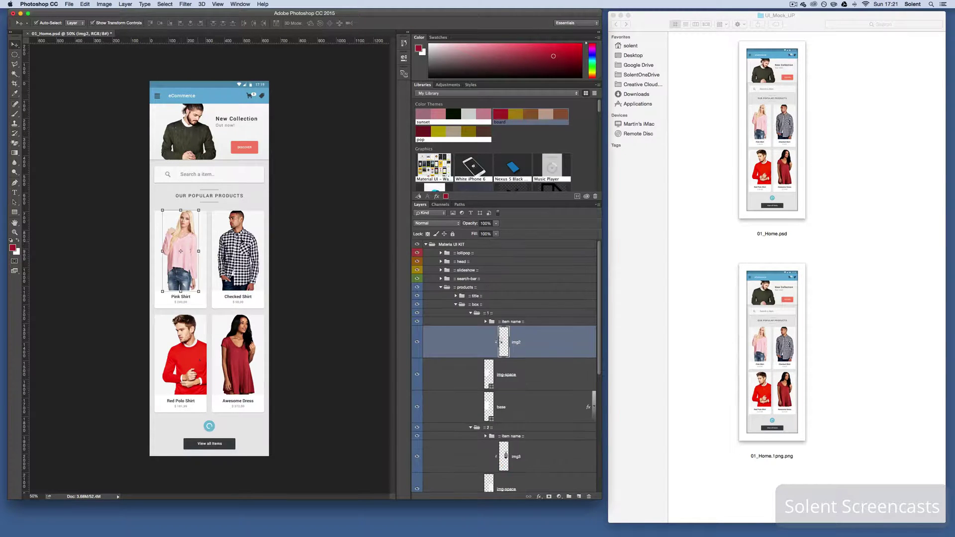
left_click(243, 244)
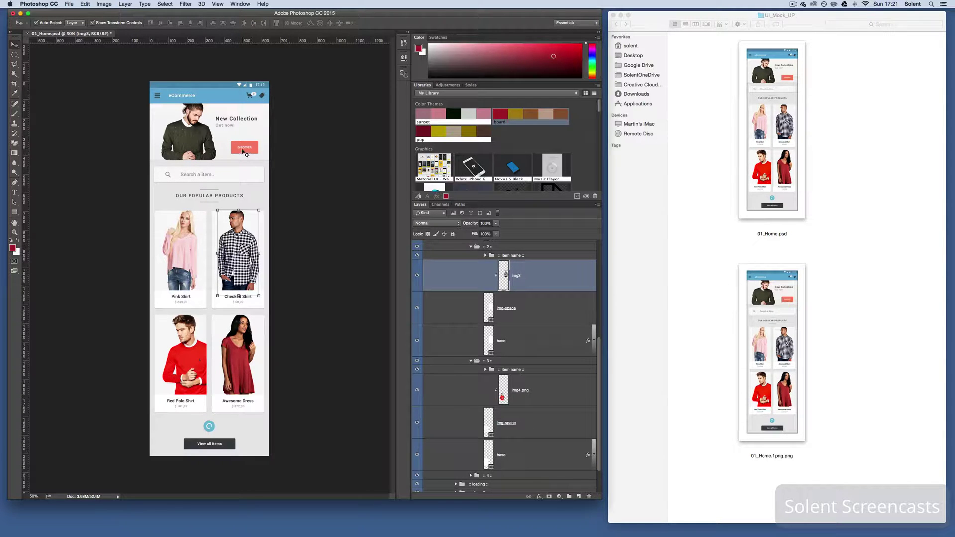
left_click(190, 244)
left_click(194, 348)
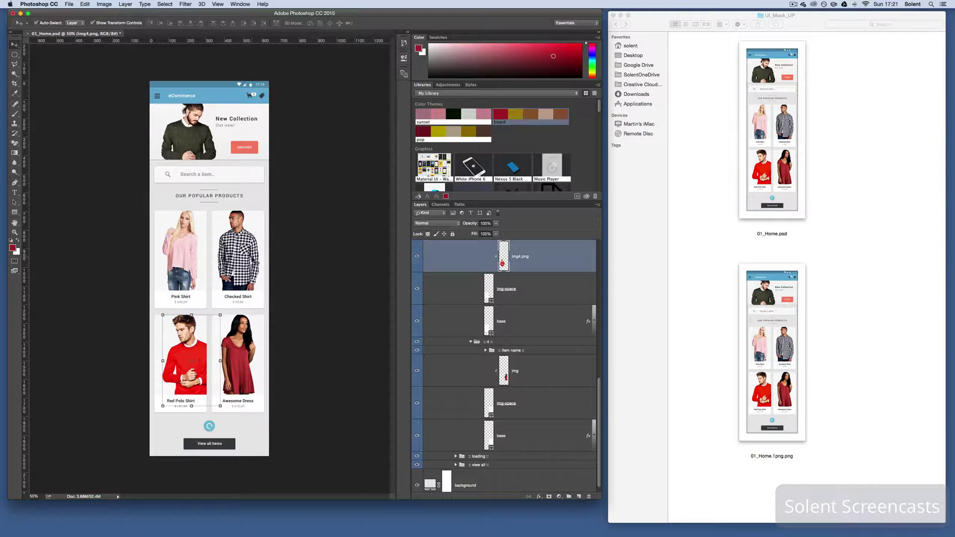
left_click(246, 248)
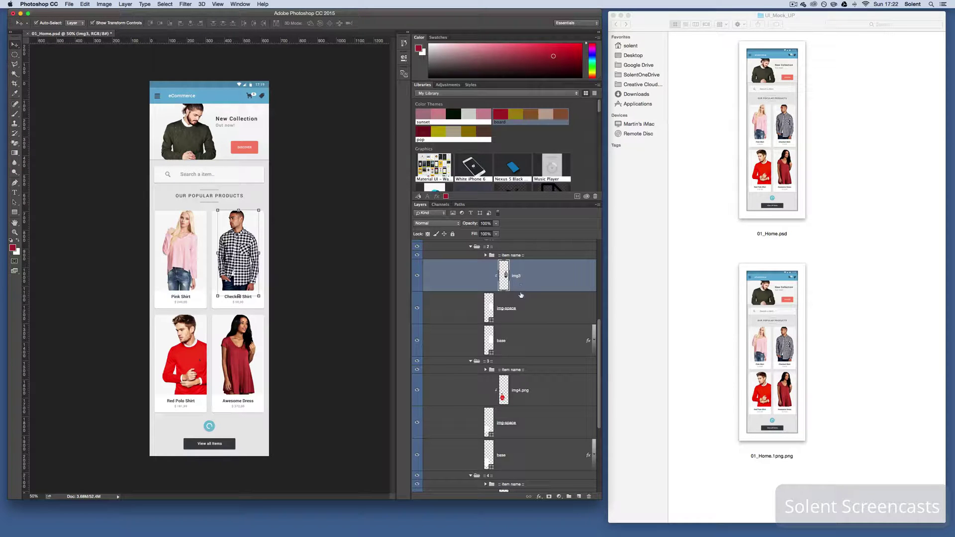
Step: Rename the Awesome Dress layer to img5
scroll(521, 294, "down", 5)
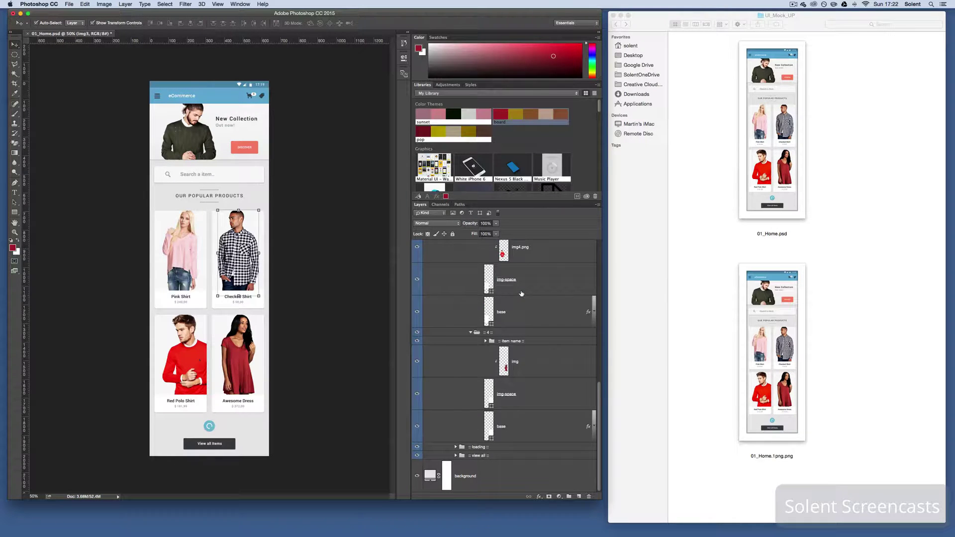
double_click(516, 362)
left_click(522, 362)
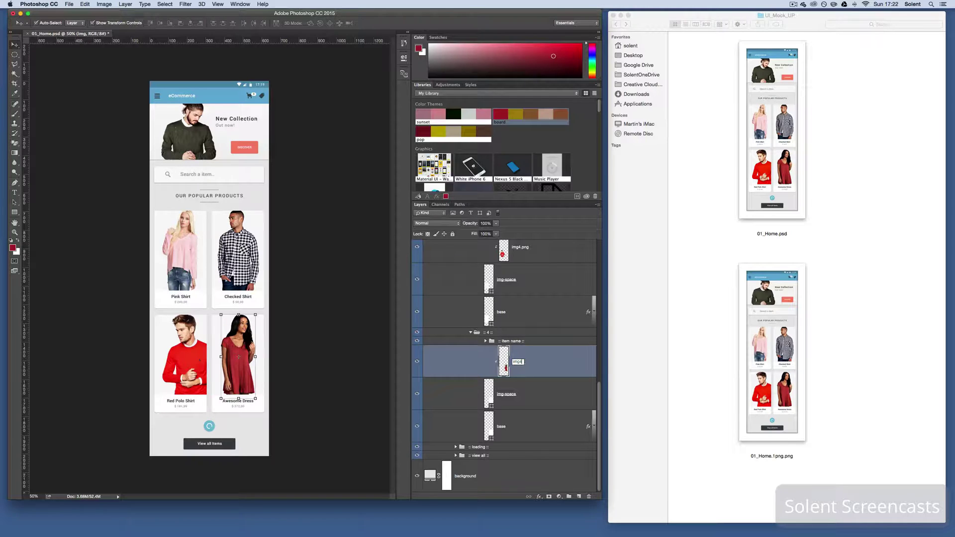
type("4")
key("BackSpace")
key("Return")
Step: Rename the img4.png layer to img4
scroll(528, 255, "up", 5)
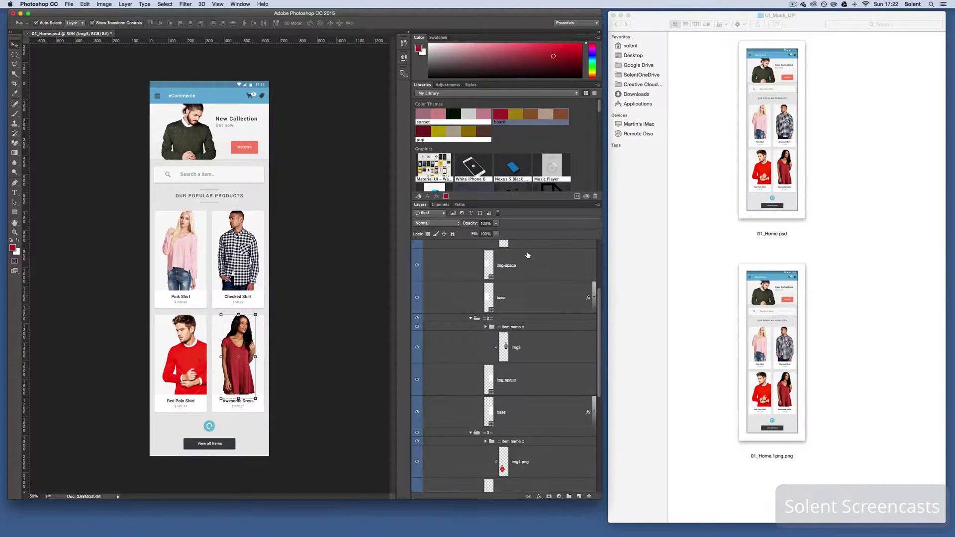
double_click(524, 463)
type("img4")
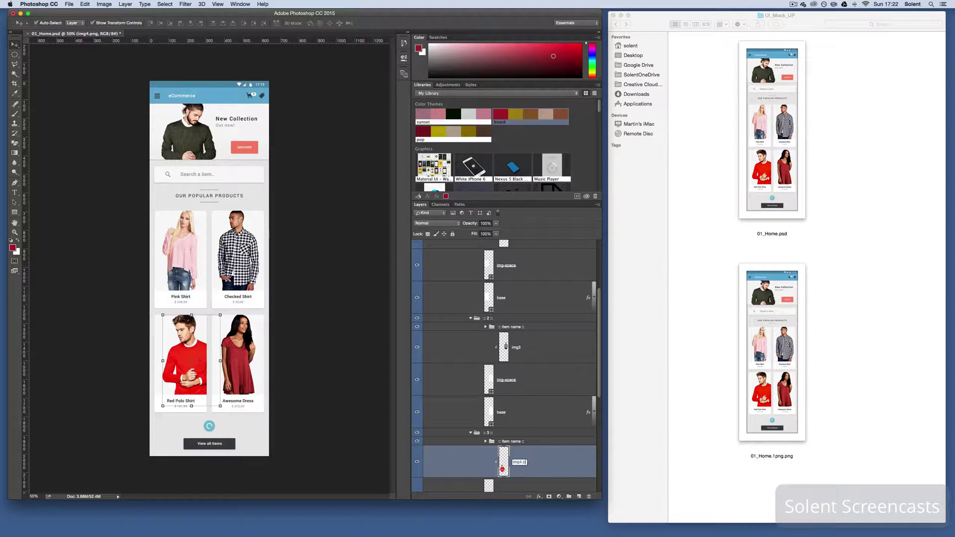
key("Return")
left_click(504, 348)
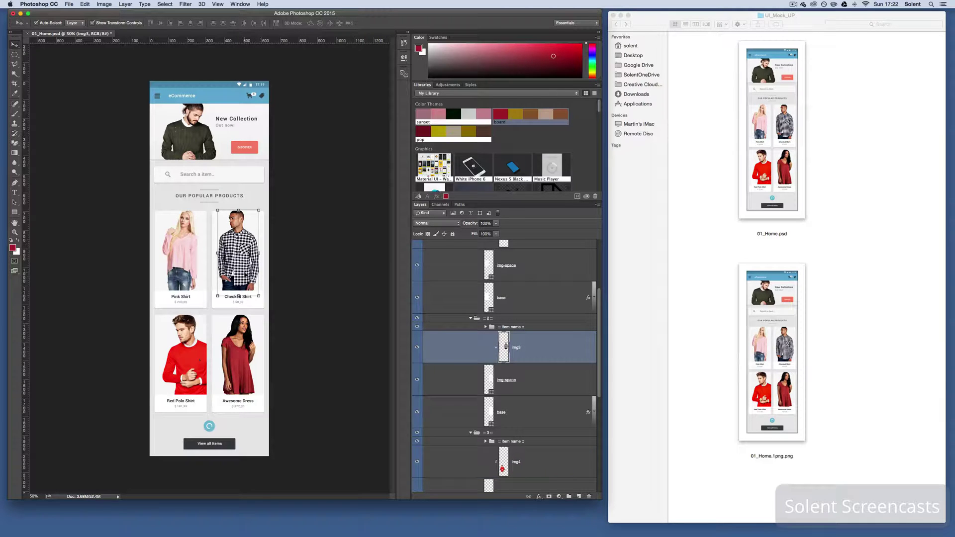
right_click(552, 352)
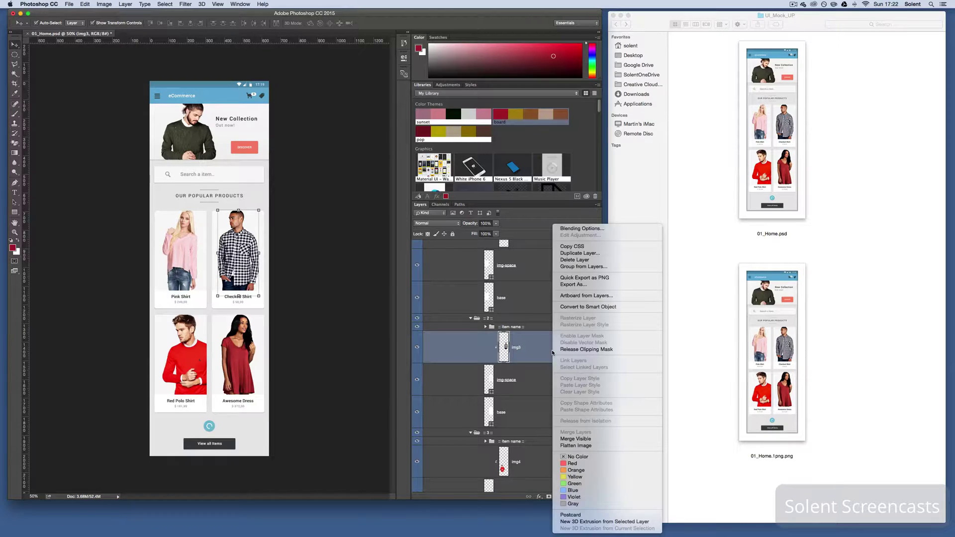
left_click(506, 349)
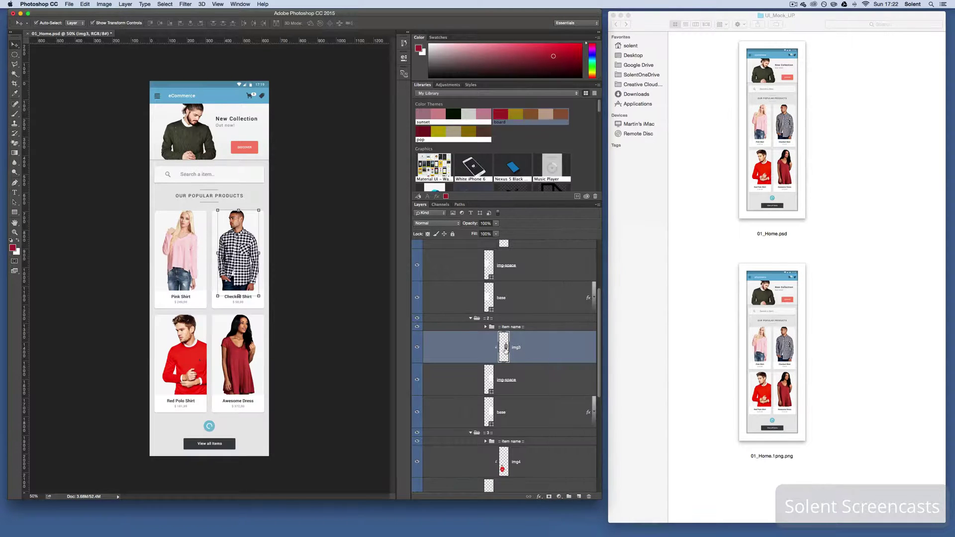
right_click(506, 349)
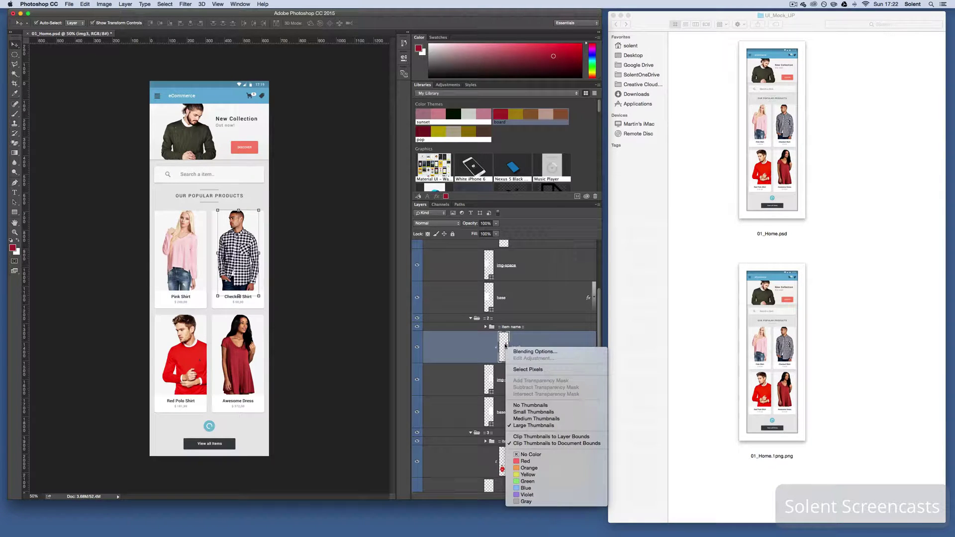
left_click(555, 337)
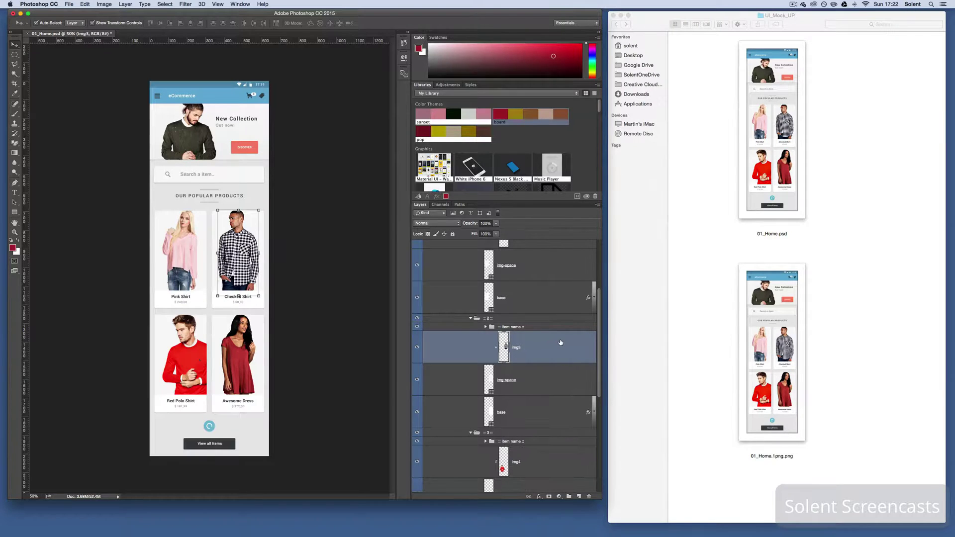
right_click(559, 345)
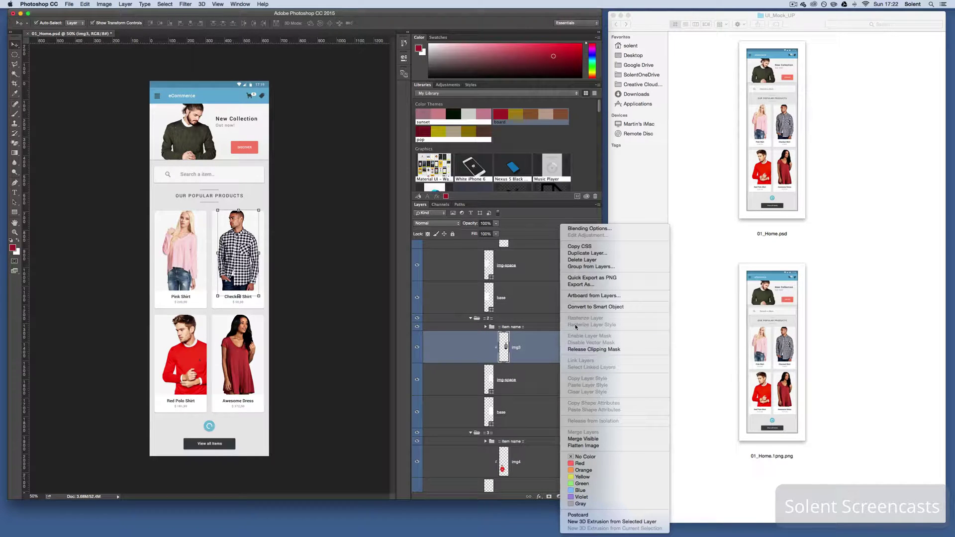
left_click(601, 280)
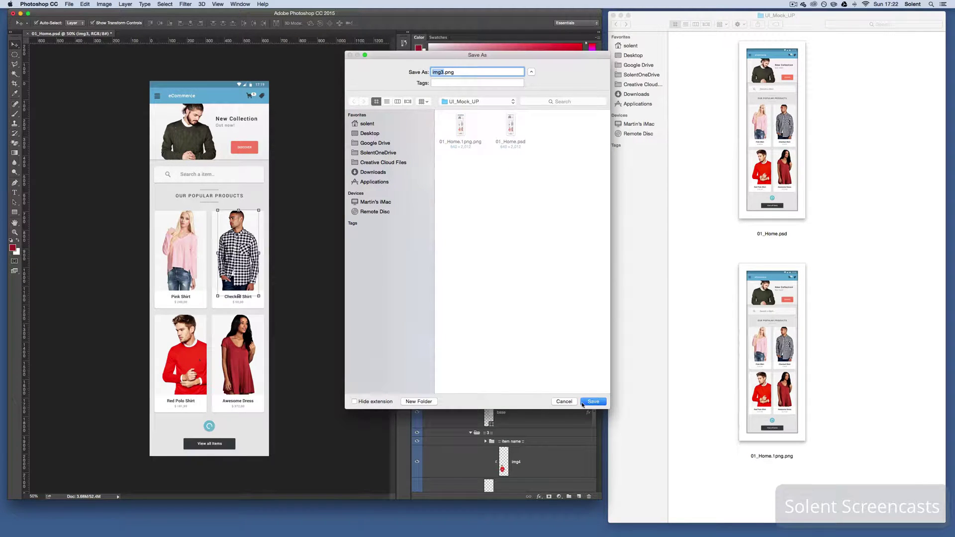
left_click(569, 401)
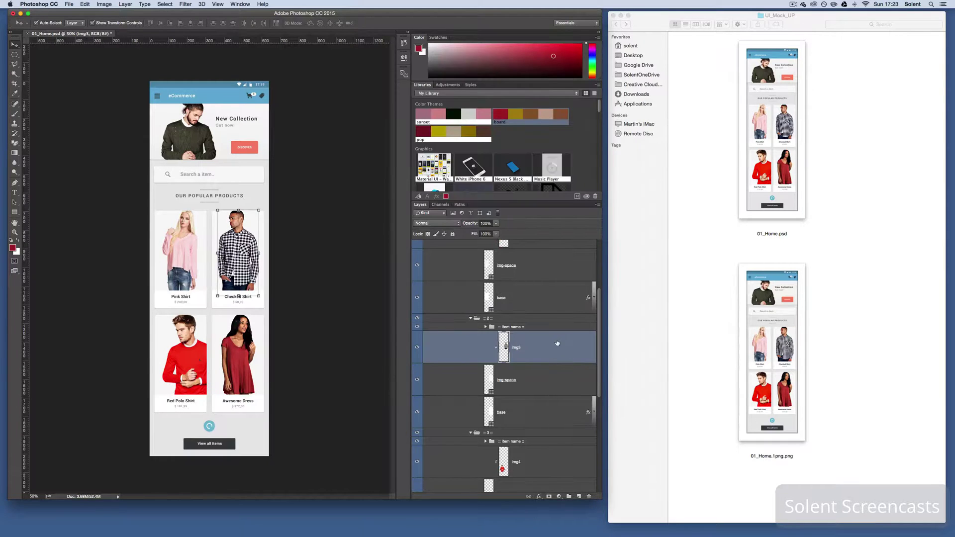
right_click(557, 342)
left_click(579, 285)
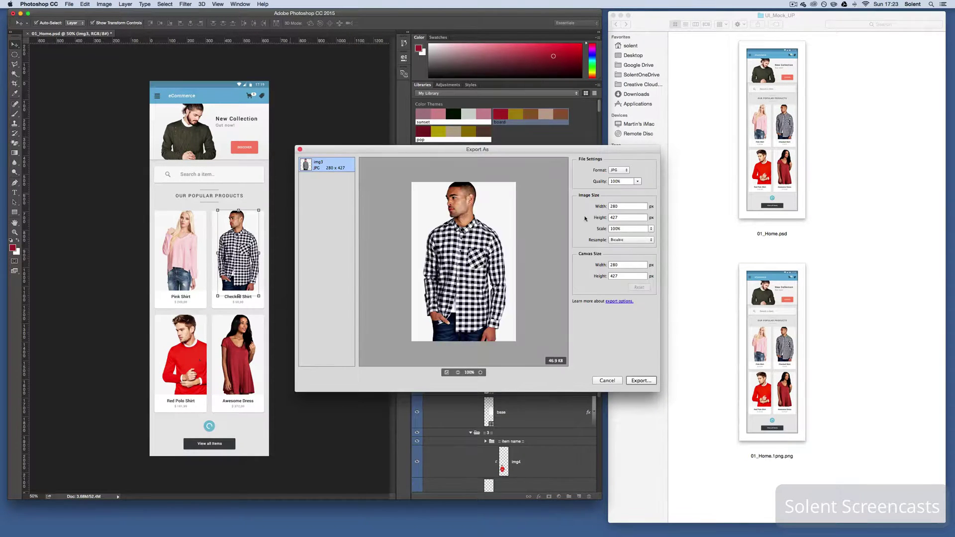
Step: Export layer img3 in GIF format as img3.gif into the UI_Mock_UP folder
left_click(624, 171)
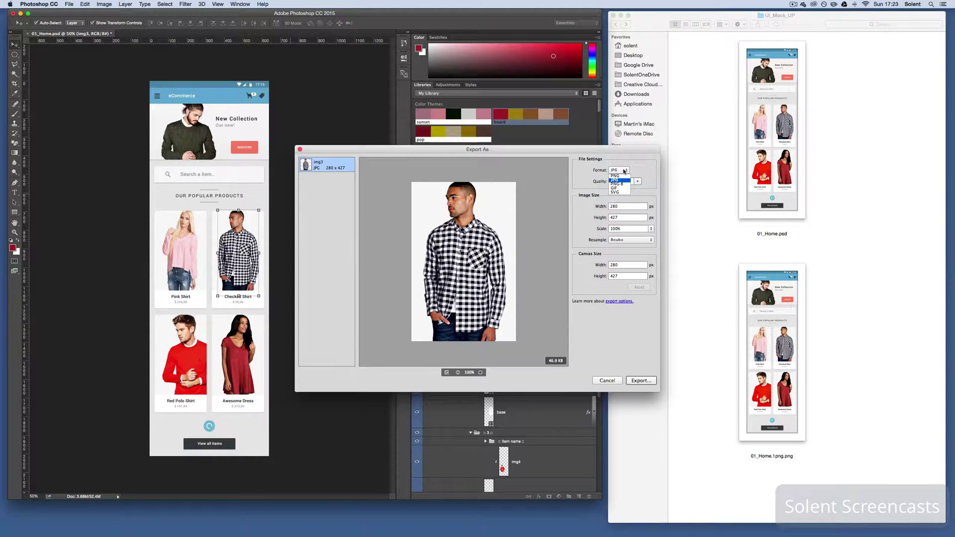
left_click(621, 188)
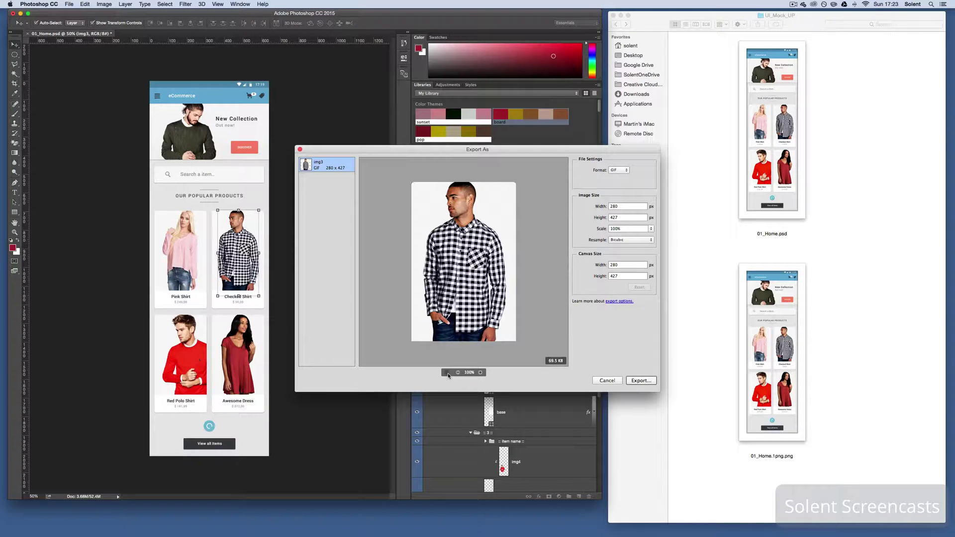
left_click(641, 381)
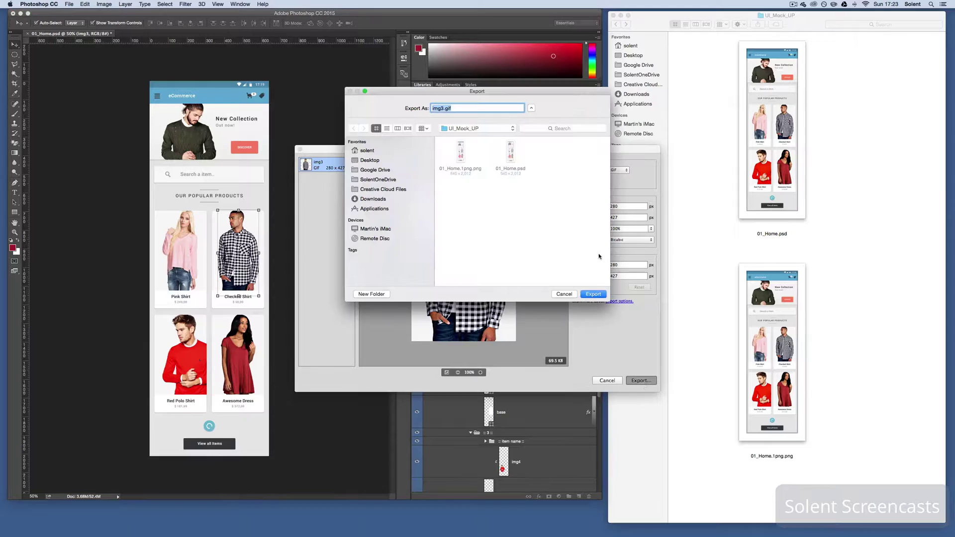
left_click(593, 294)
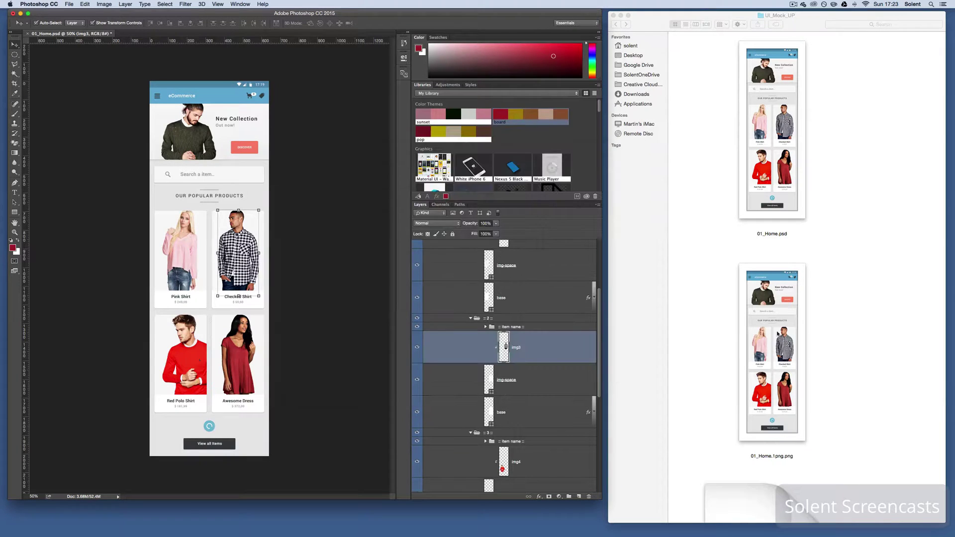
scroll(779, 335, "down", 5)
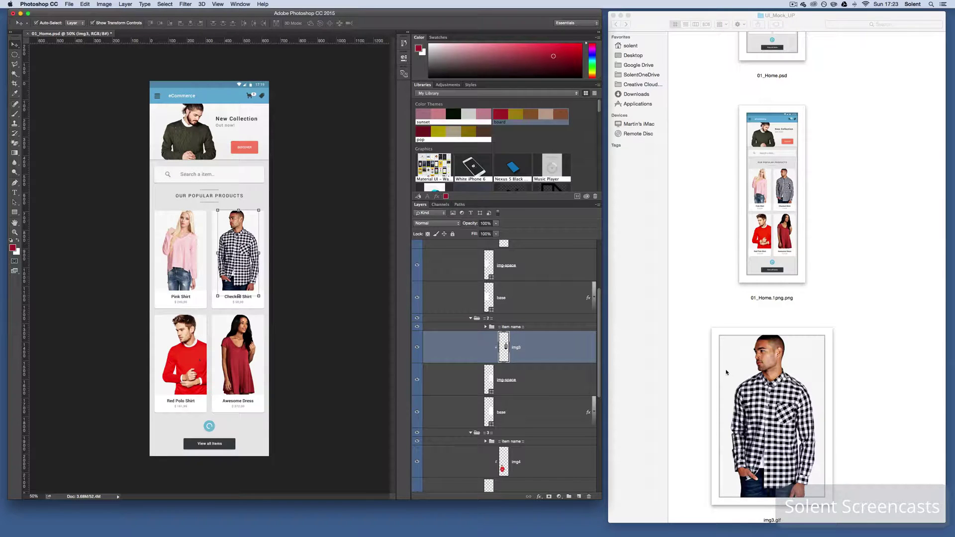
Step: Select layers img5 and img4, bring up Export As, and set img4 to PNG
left_click(242, 351)
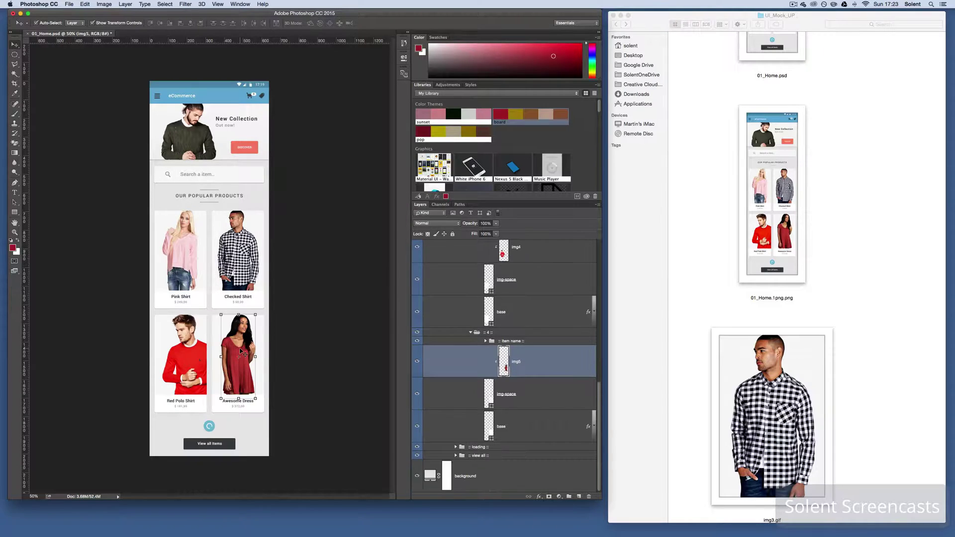
left_click(189, 353, "shift")
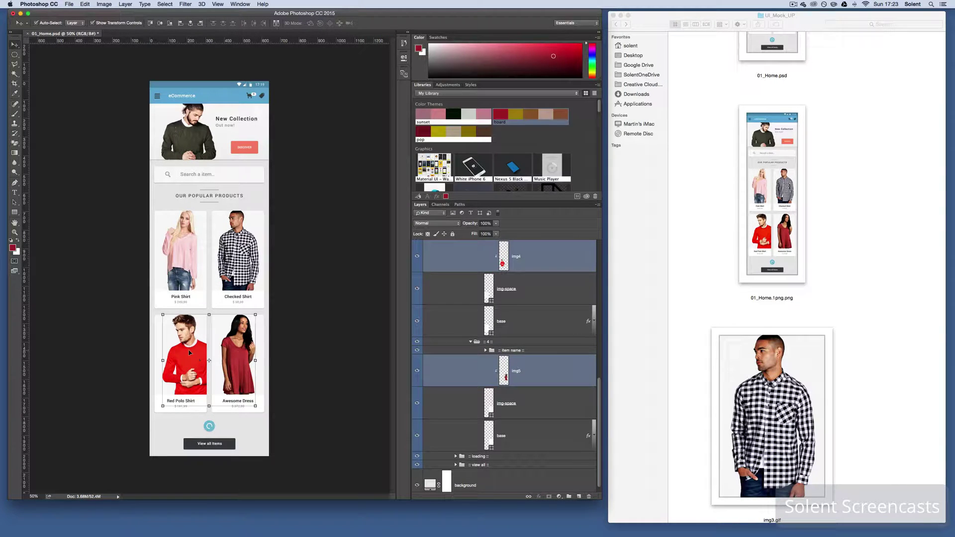
right_click(556, 255)
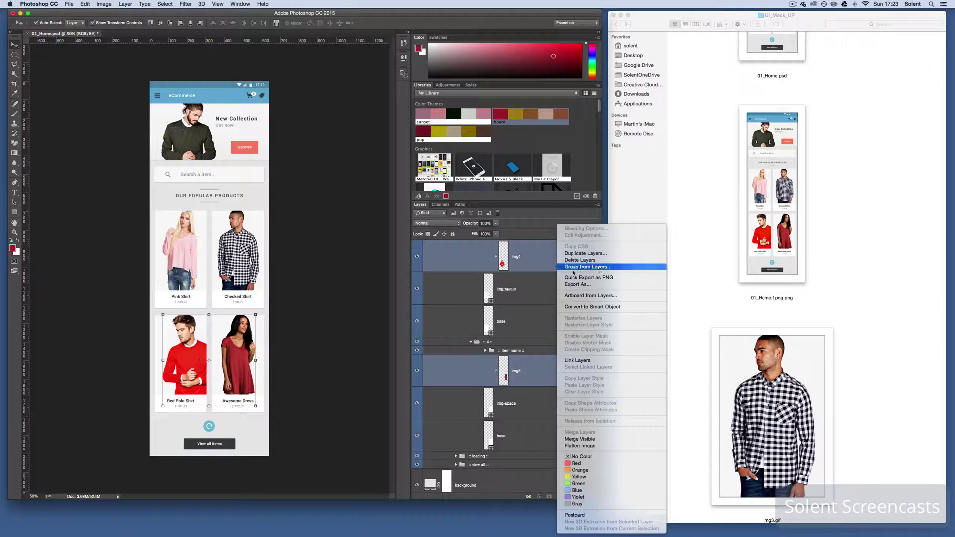
left_click(578, 285)
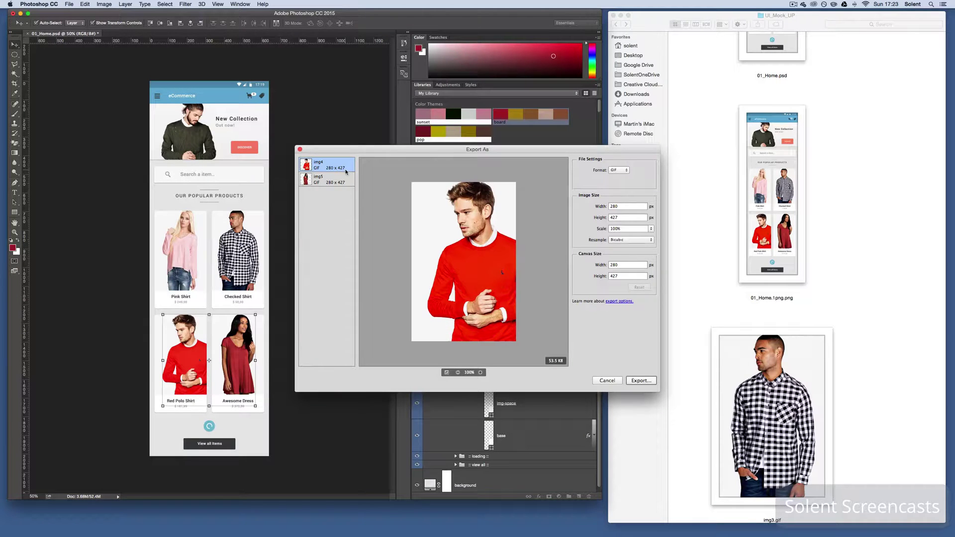
left_click(622, 174)
left_click(623, 178)
Step: Set img5's export format to JPG at 100% quality
left_click(332, 185)
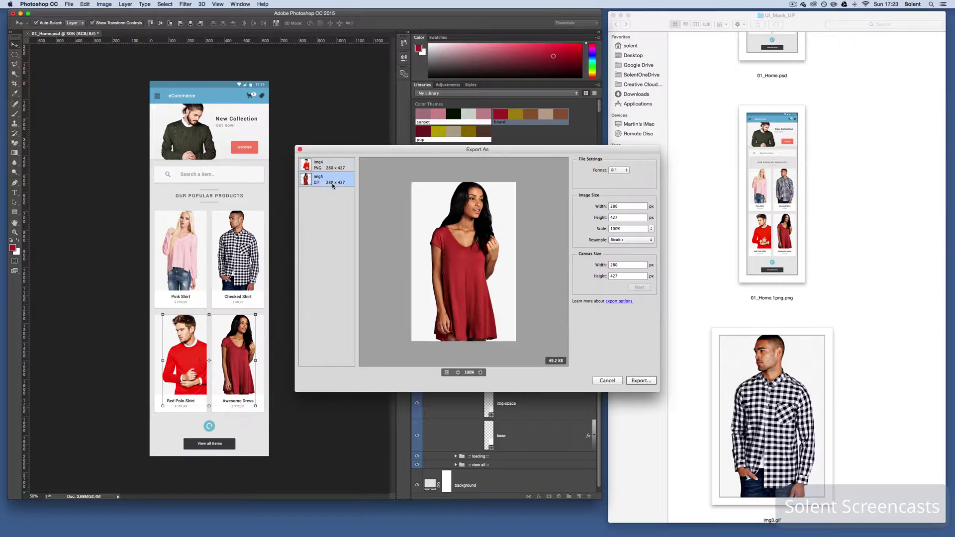
left_click(626, 170)
left_click(625, 180)
left_click(637, 181)
left_click_drag(642, 191, 602, 193)
left_click(637, 182)
left_click_drag(608, 194, 658, 195)
Step: Review both settings and export img4 and img5 into the UI_Mock_UP folder
left_click(330, 170)
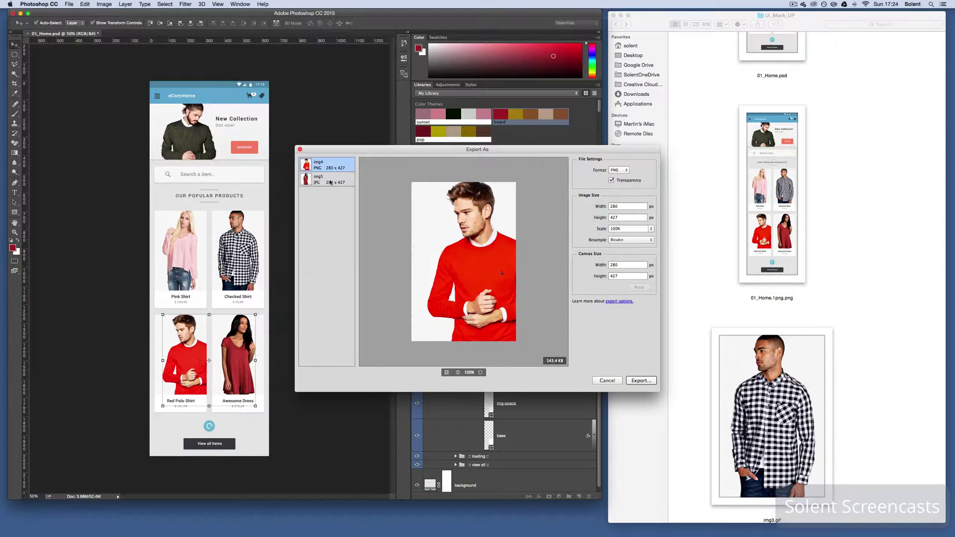
left_click(331, 182)
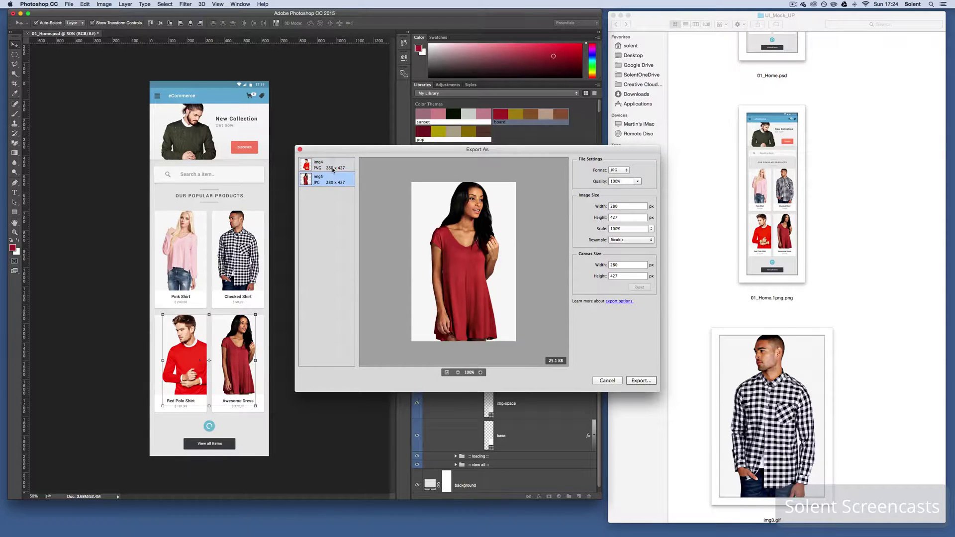
left_click(641, 381)
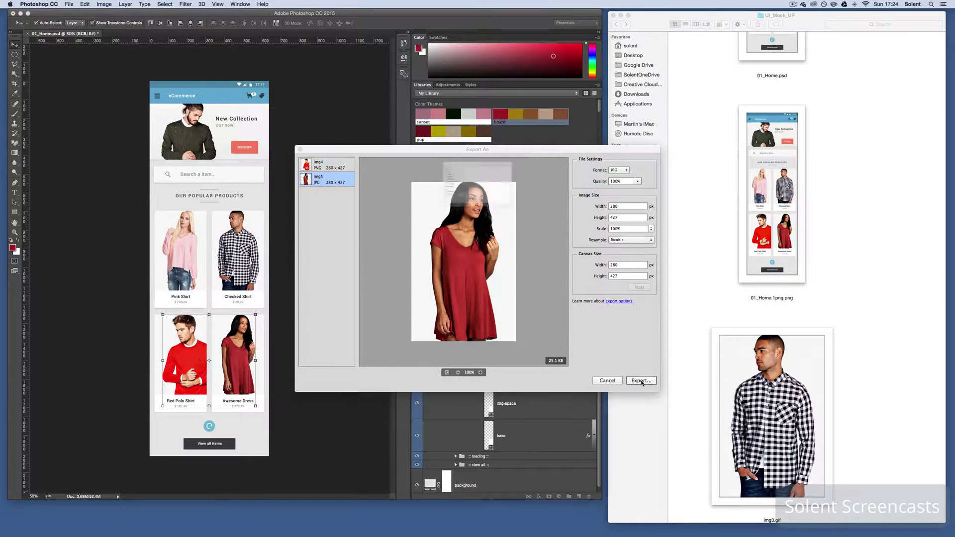
left_click(602, 266)
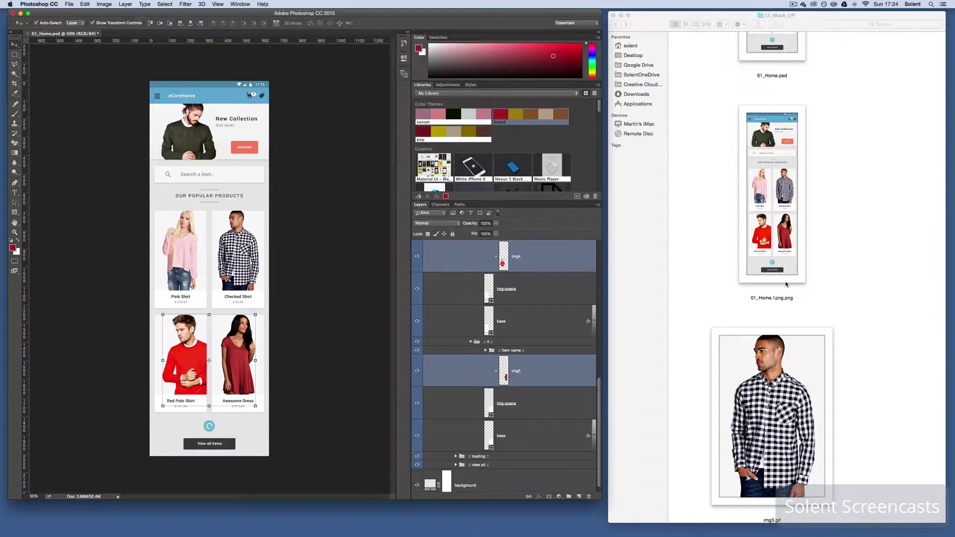
Step: Confirm img4.png and img5.jpg are in the folder, then deselect the img4 and img5 layers
scroll(786, 284, "down", 5)
scroll(786, 284, "down", 3)
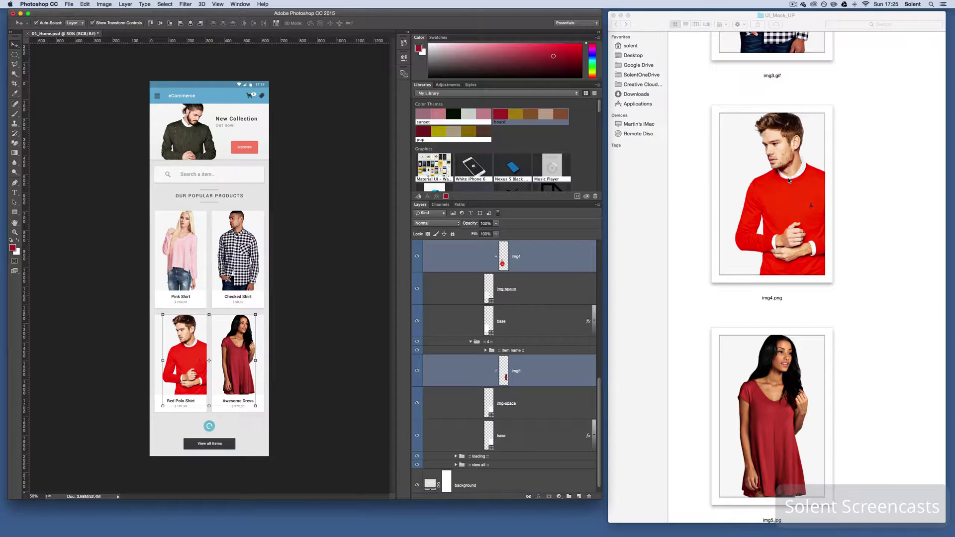
left_click(347, 192)
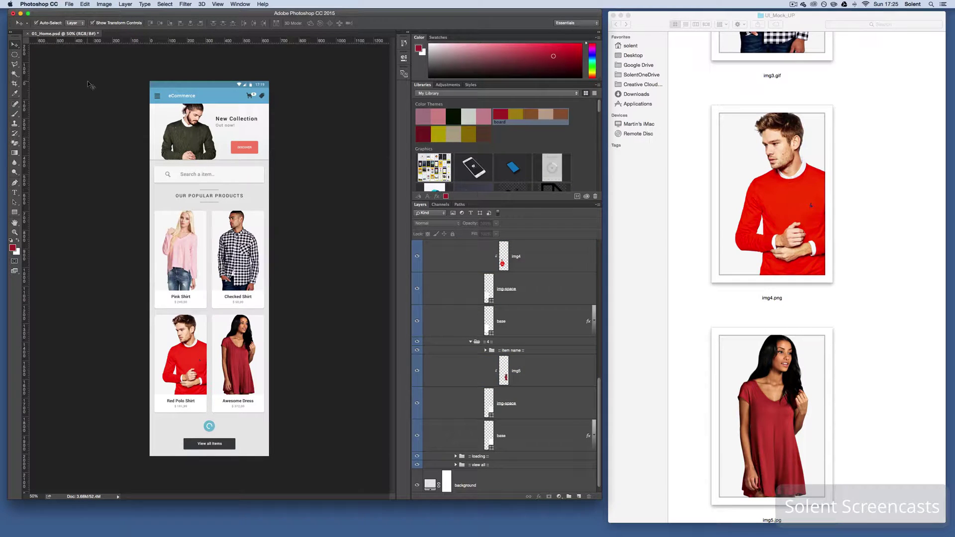
Step: Tick File > Generate > Image Assets for 01_Home.psd and verify it stays enabled
left_click(70, 4)
mouse_move(89, 117)
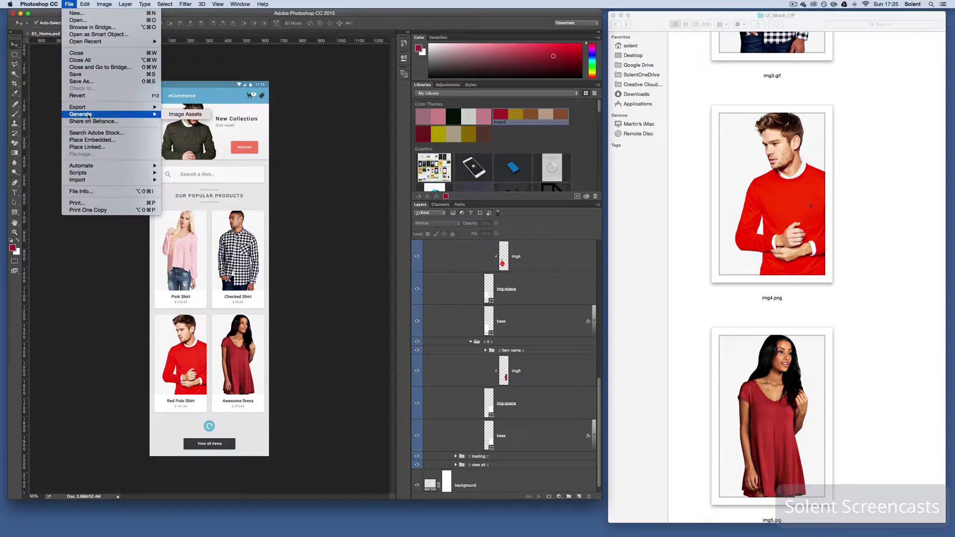
left_click(198, 114)
left_click(64, 3)
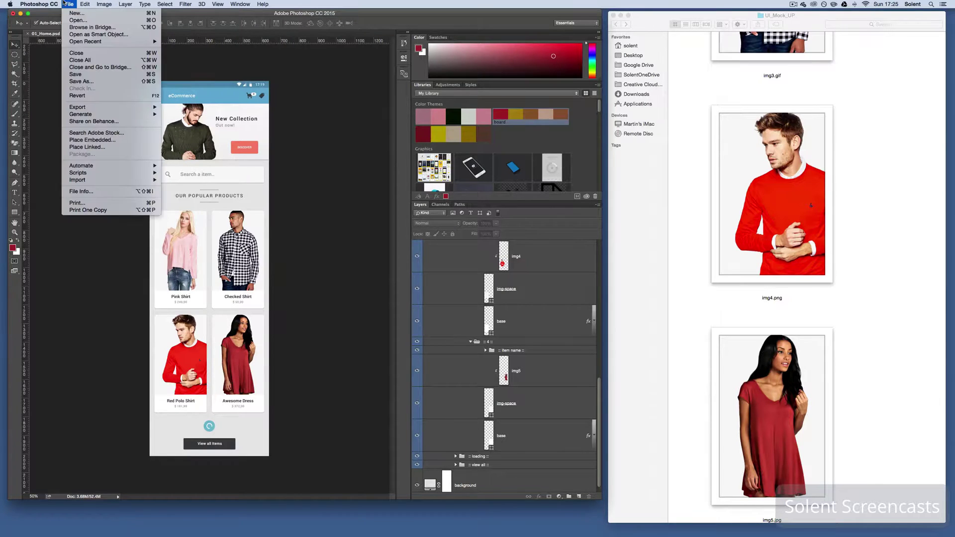
mouse_move(99, 114)
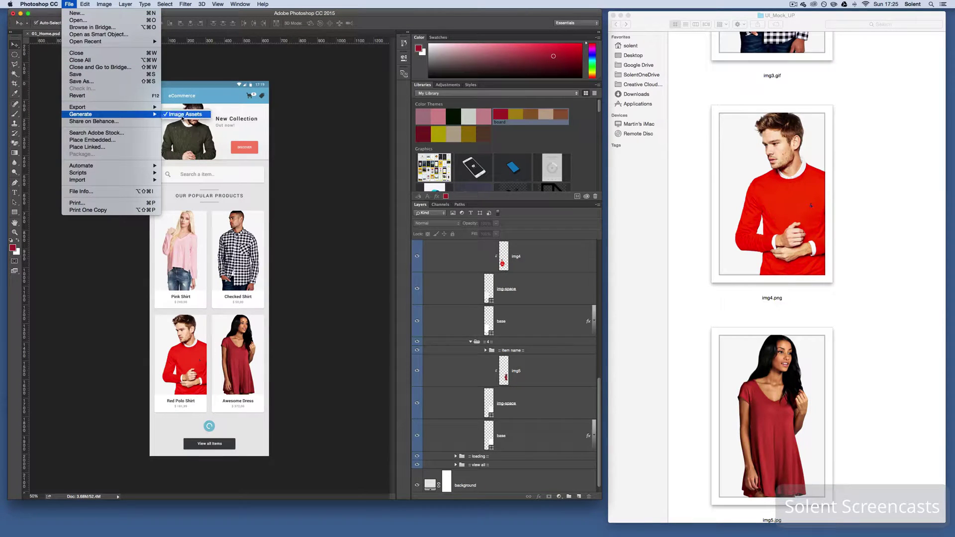
left_click(182, 115)
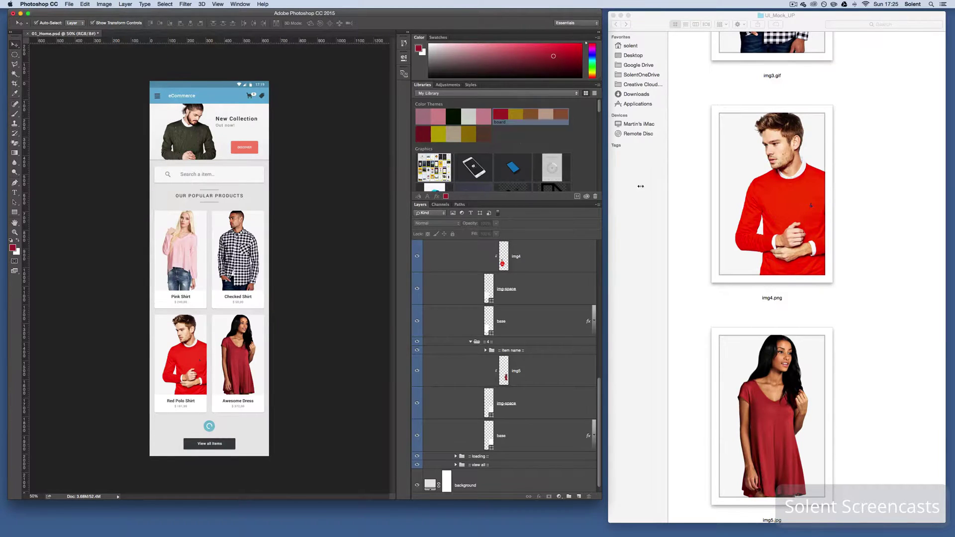
scroll(790, 309, "down", 1)
scroll(791, 308, "up", 10)
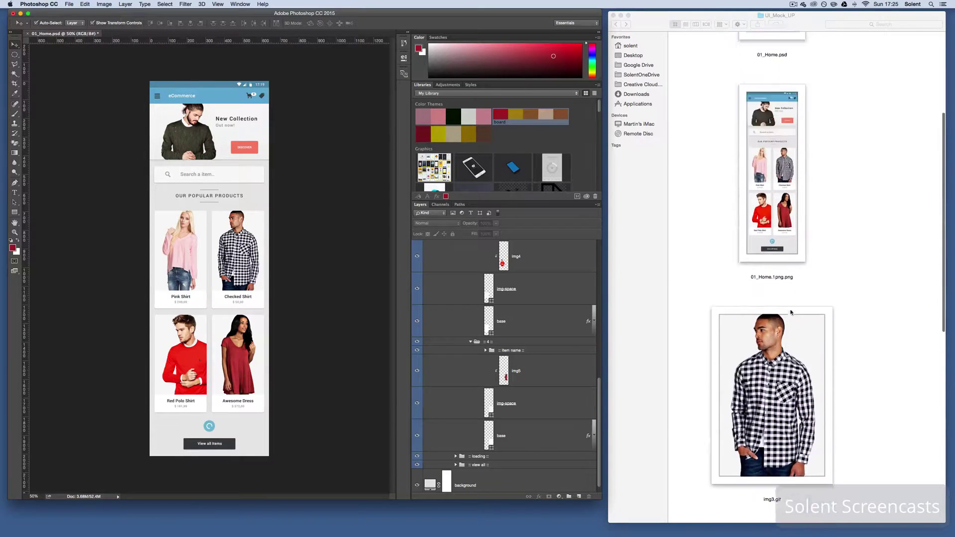
scroll(791, 311, "down", 10)
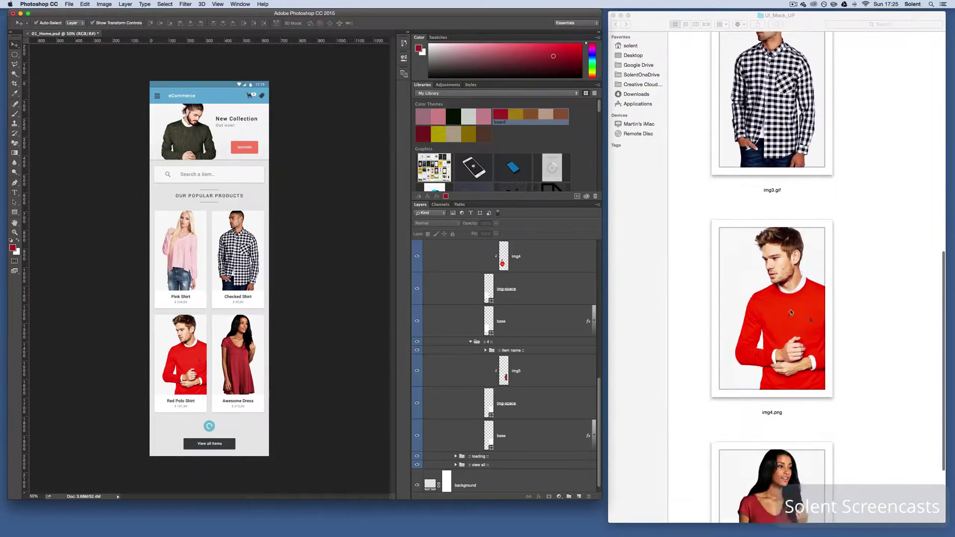
scroll(791, 312, "down", 5)
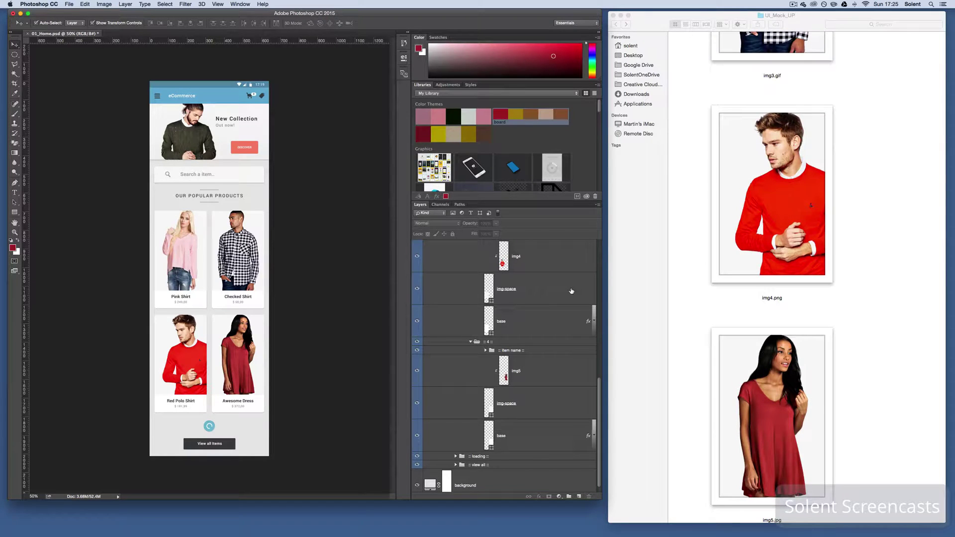
Step: Append .png to the img4 and img5 layer names, making img4.png and img5.png
left_click(521, 259)
double_click(519, 258)
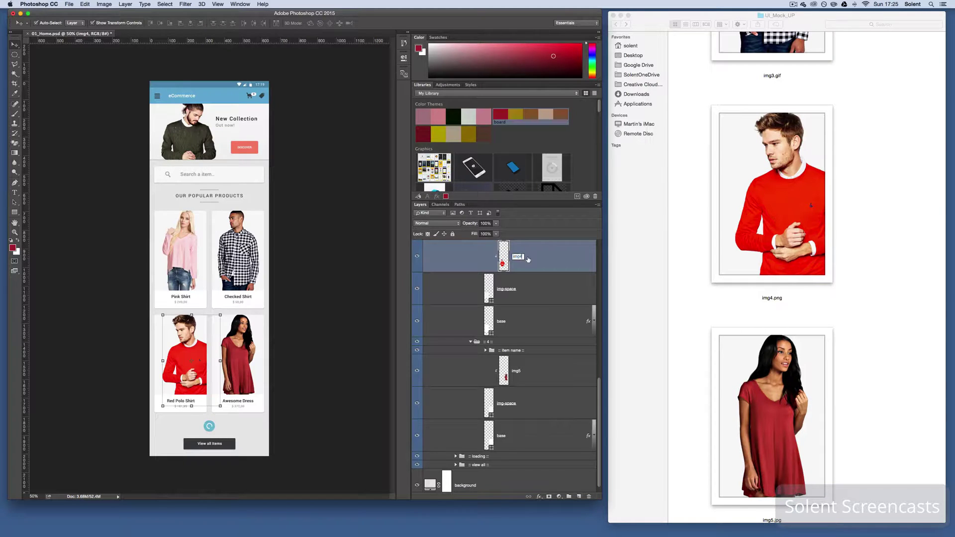
type(".png")
key("Return")
scroll(537, 305, "down", 1)
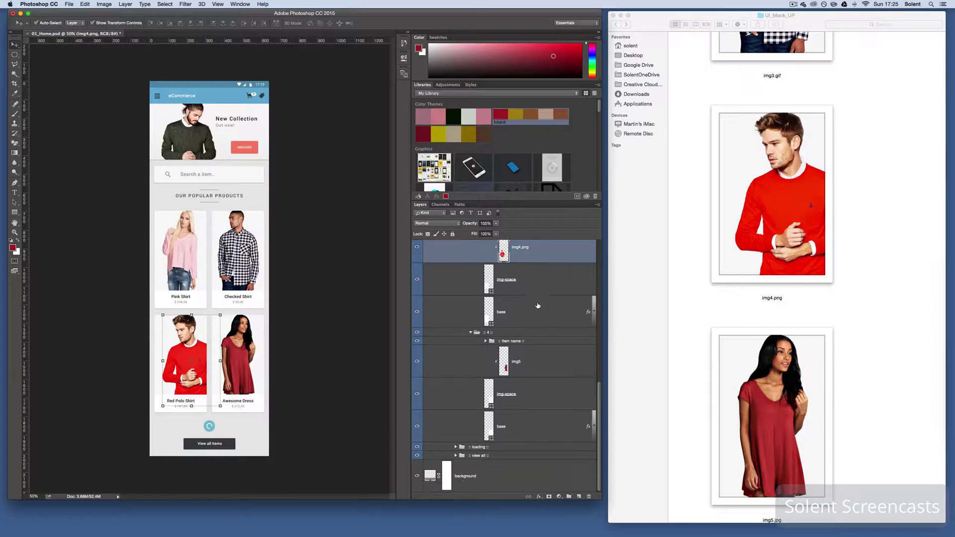
left_click(517, 362)
double_click(518, 362)
left_click(522, 362)
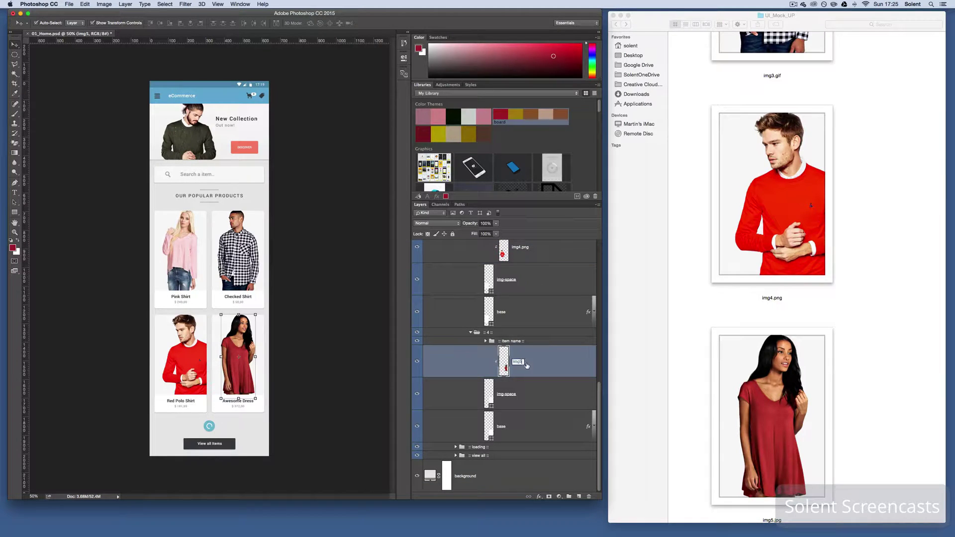
type(".png")
key("Return")
scroll(845, 316, "down", 5)
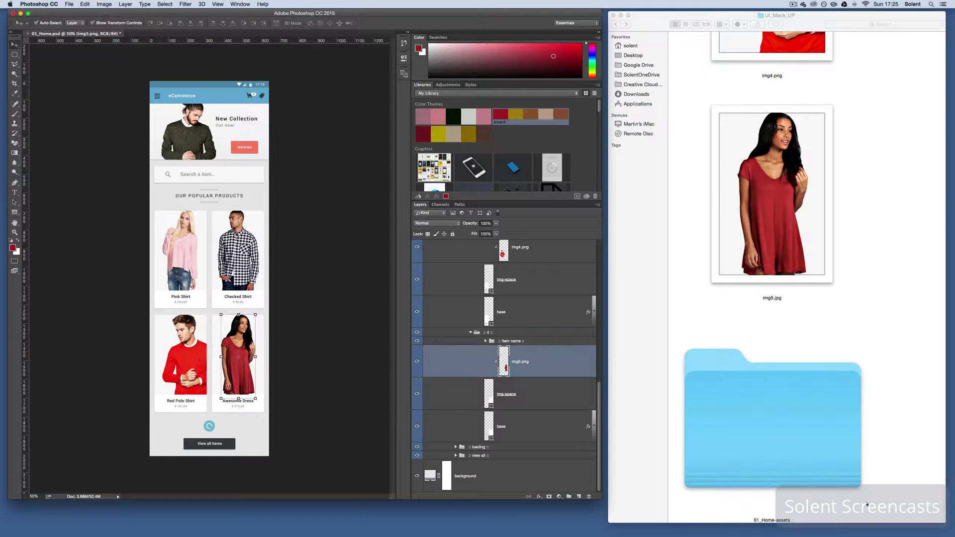
Step: Shorten the Finder window and open the 01_Home-assets folder in UI_Mock_UP
left_click(859, 523)
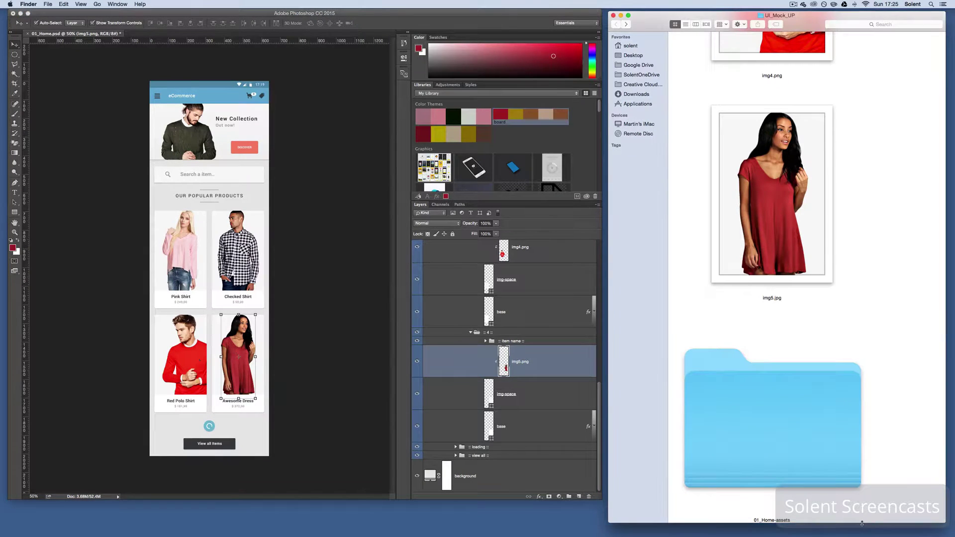
left_click_drag(860, 523, 895, 310)
scroll(935, 312, "down", 5)
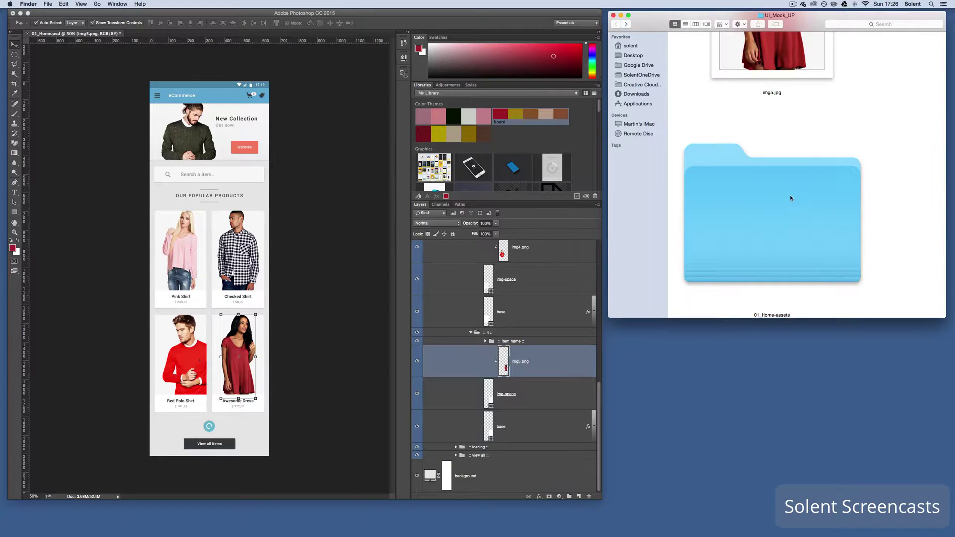
scroll(789, 198, "up", 15)
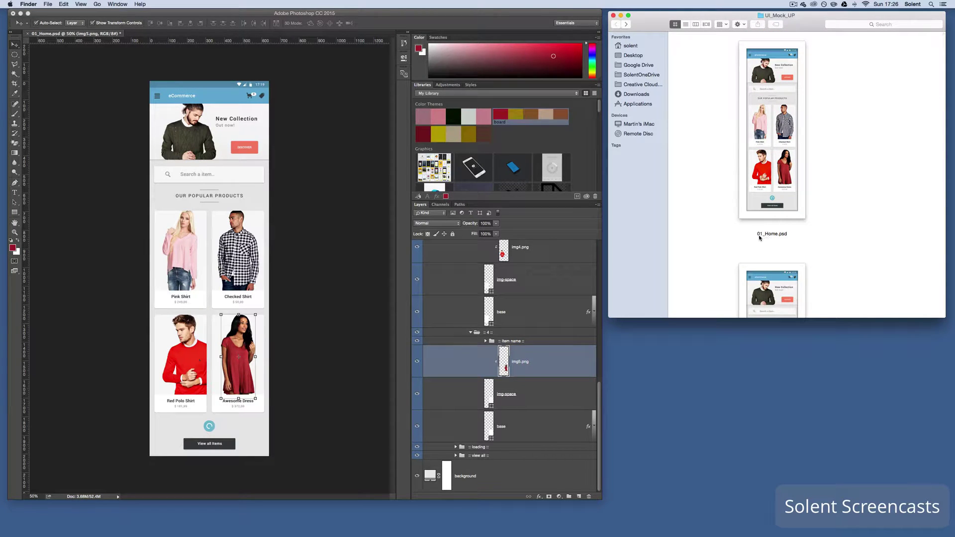
scroll(770, 237, "down", 20)
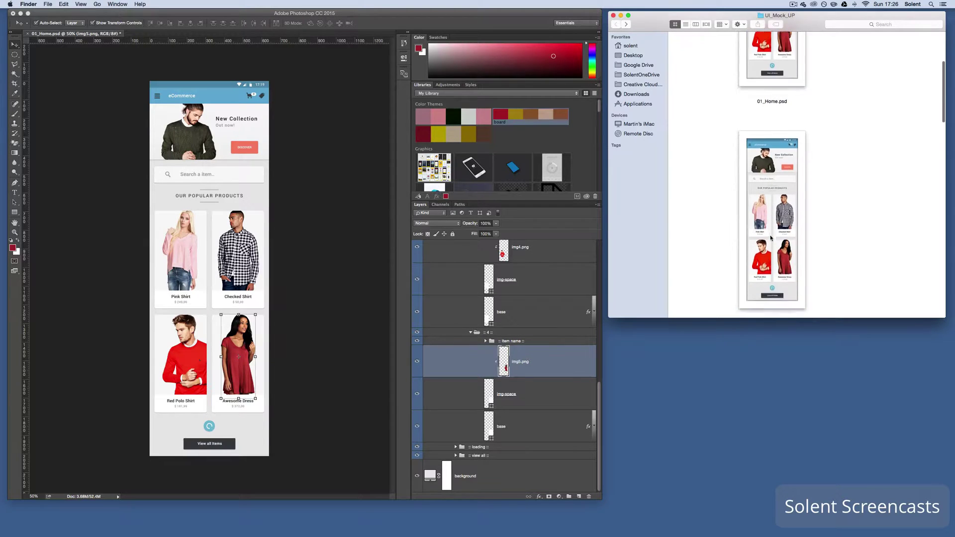
scroll(771, 239, "down", 5)
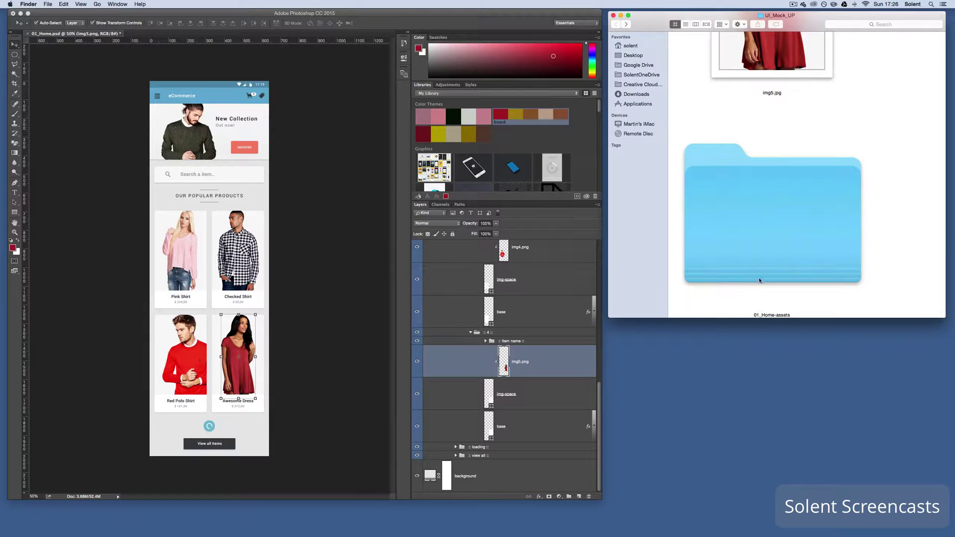
double_click(759, 246)
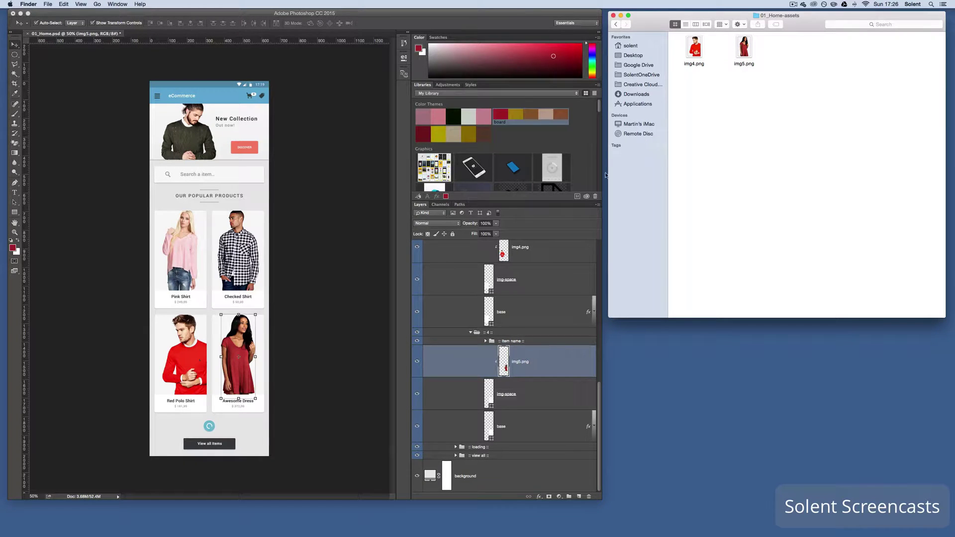
Step: Enlarge Finder icons to 512 × 512, place img5.png below img4.png, and select img4.png
left_click(741, 25)
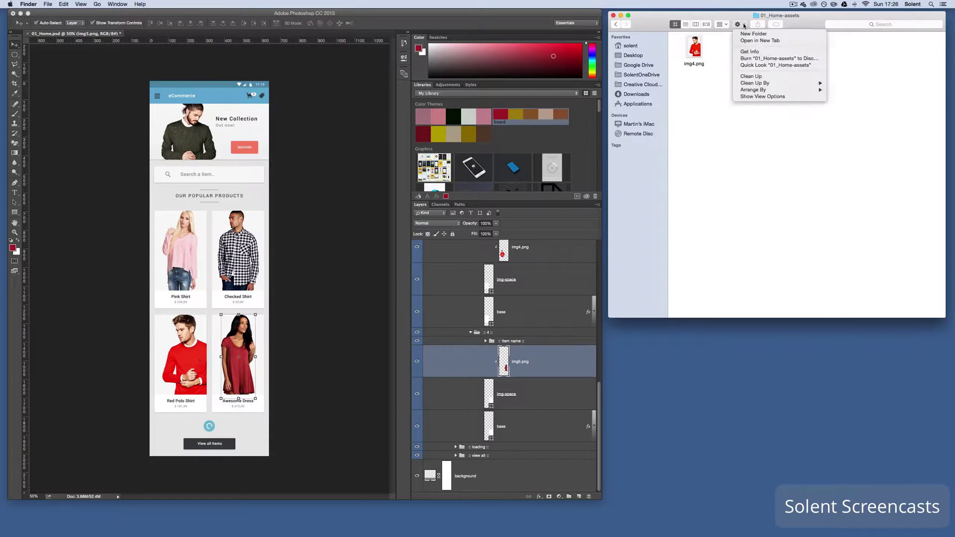
left_click(760, 99)
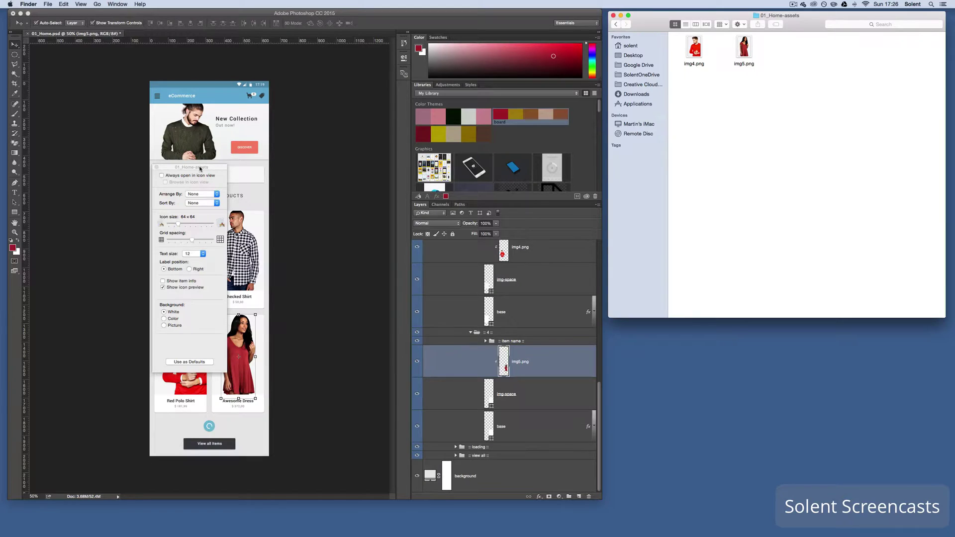
left_click_drag(200, 168, 770, 139)
left_click_drag(751, 196, 788, 197)
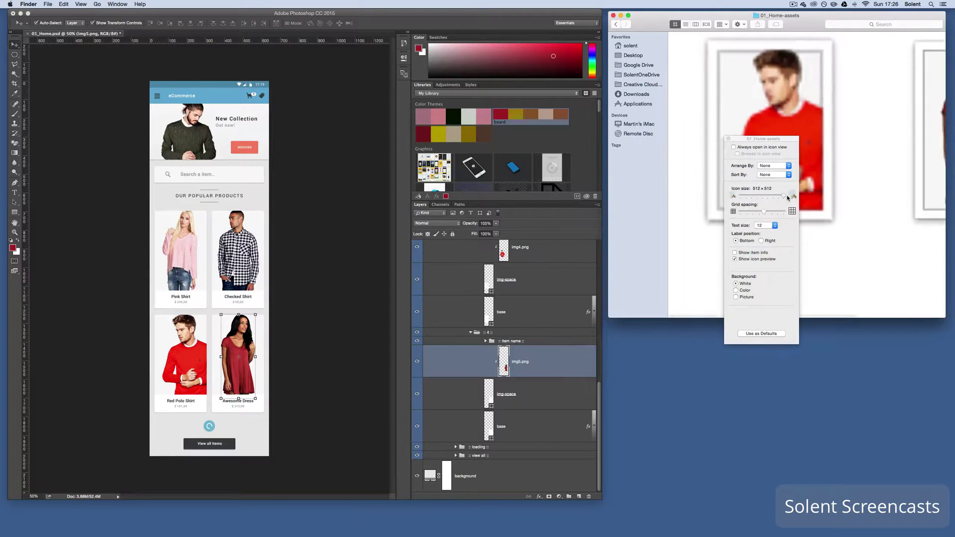
left_click(728, 139)
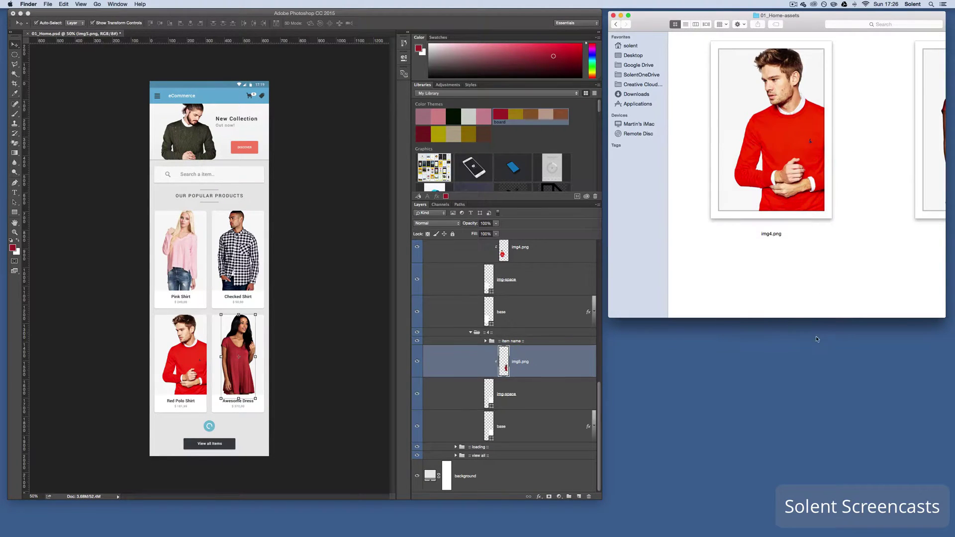
left_click_drag(812, 317, 826, 511)
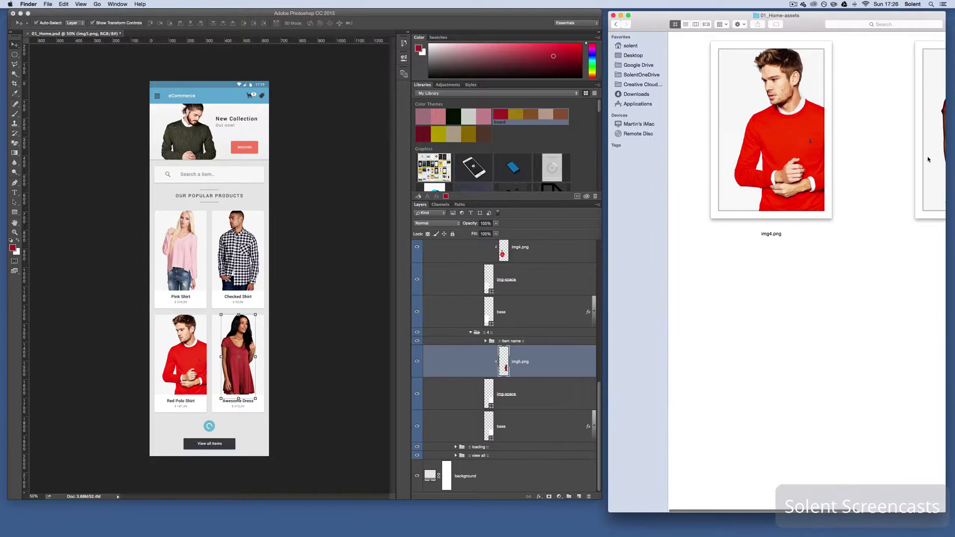
left_click_drag(928, 160, 742, 389)
left_click(771, 107)
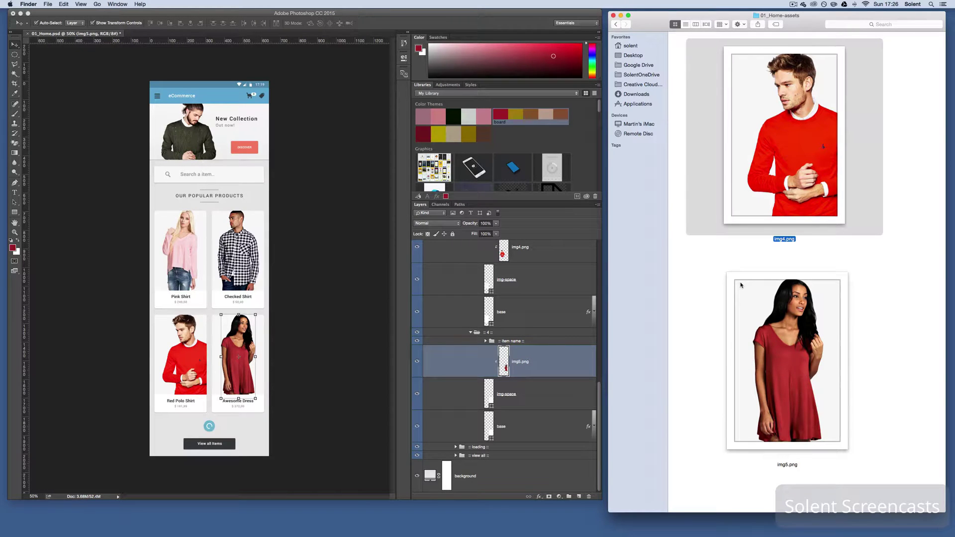
left_click(61, 4)
left_click(46, 13)
left_click(69, 4)
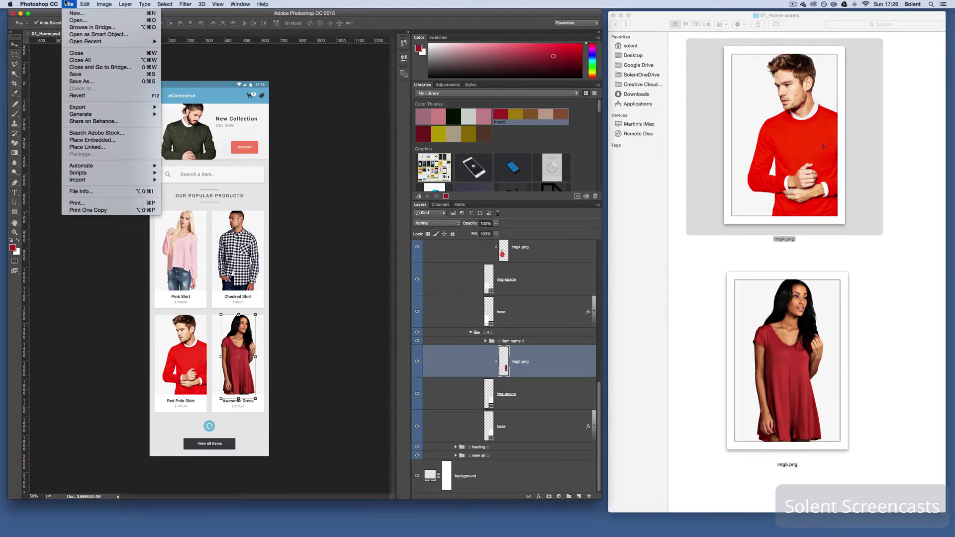
mouse_move(91, 115)
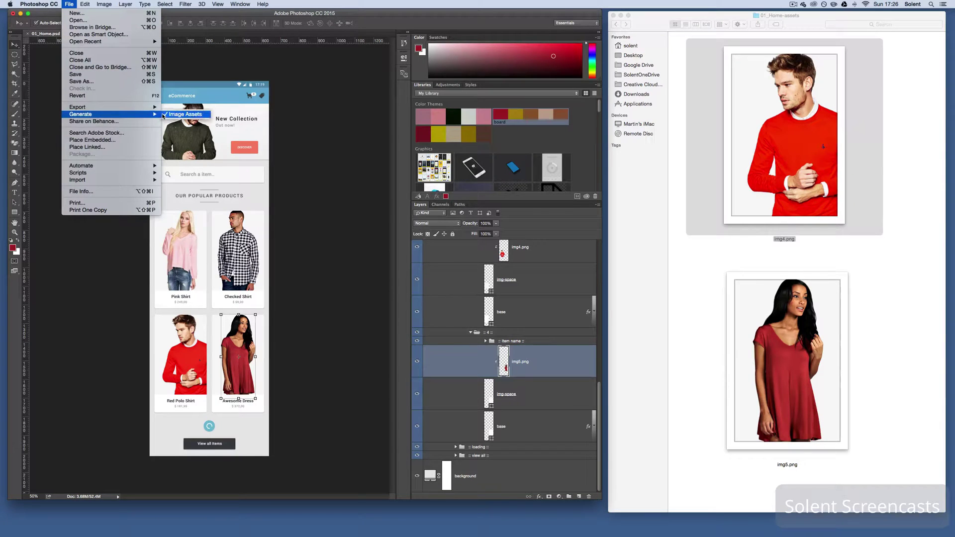
key("Escape")
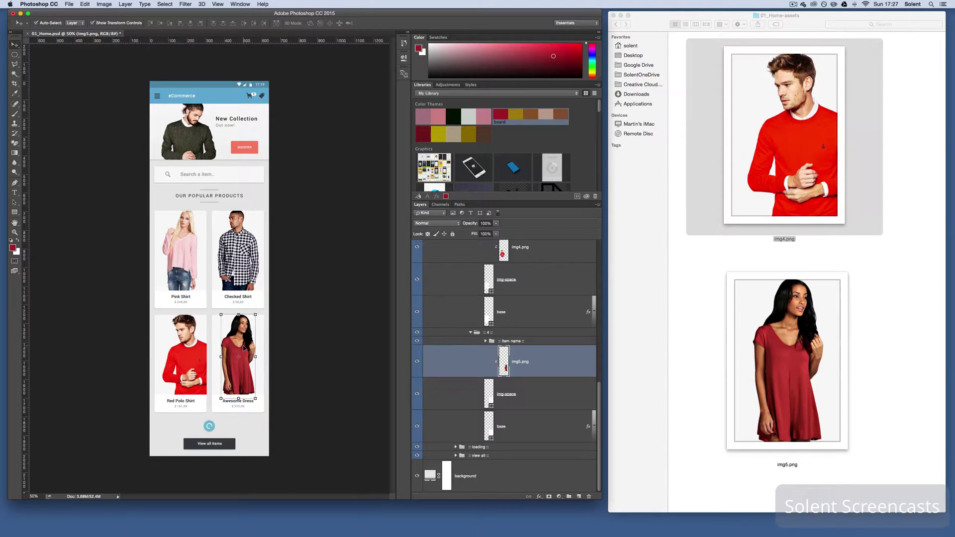
left_click(102, 5)
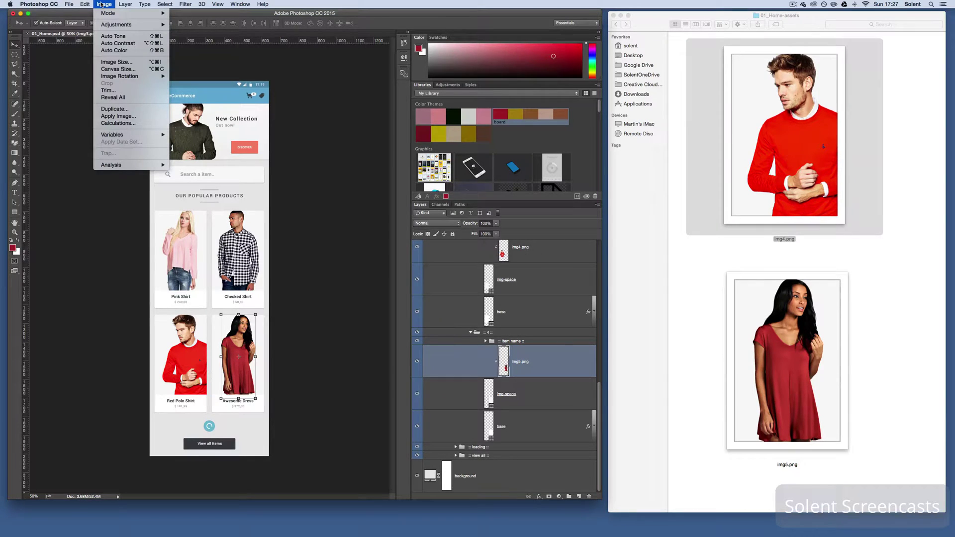
mouse_move(121, 25)
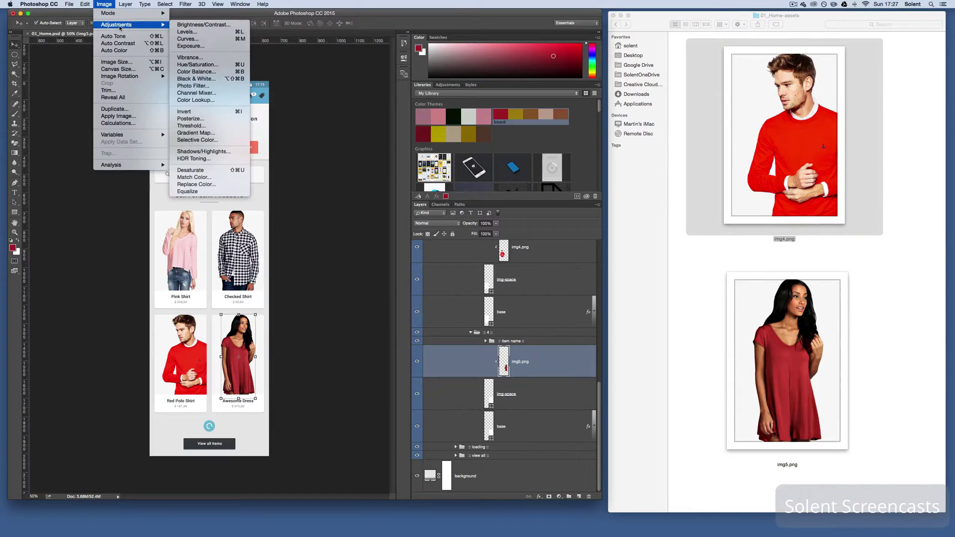
left_click(213, 68)
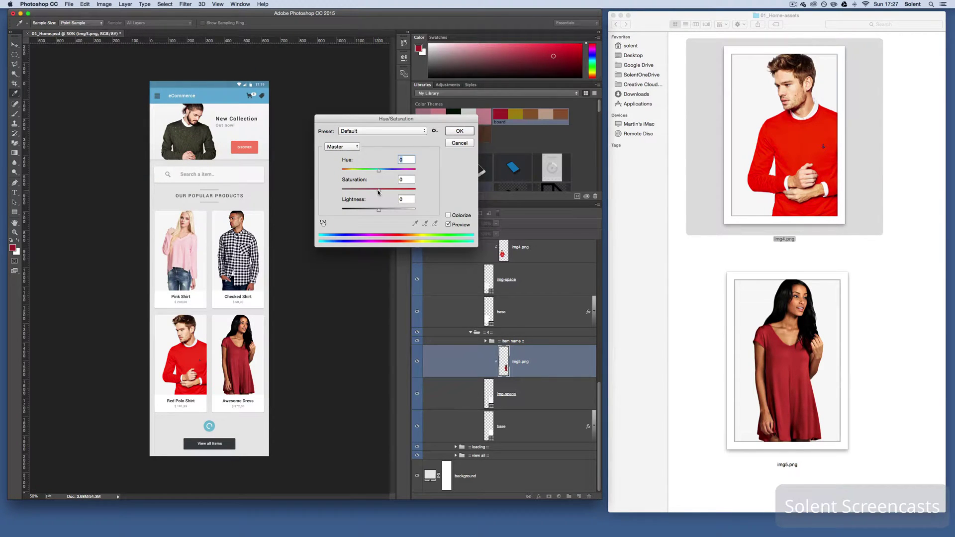
left_click_drag(378, 192, 302, 192)
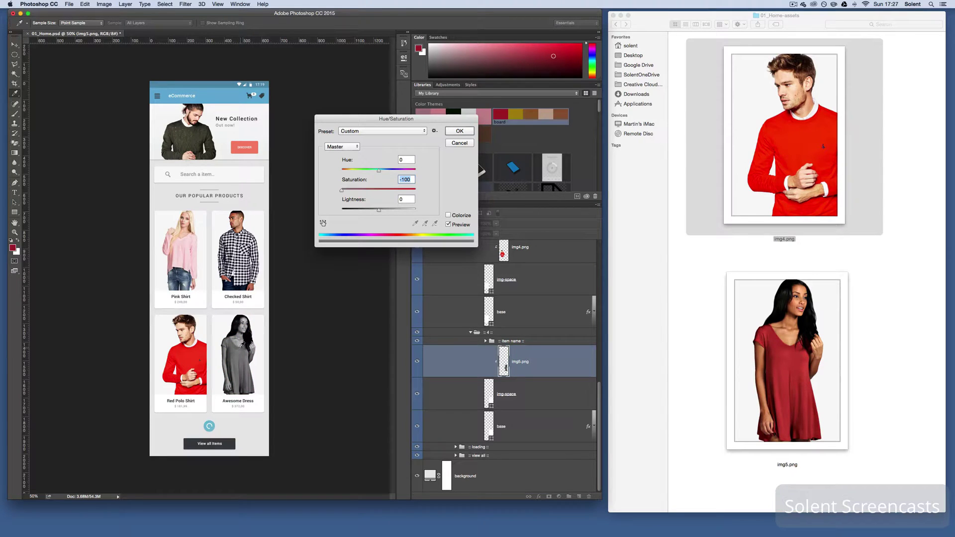
left_click(459, 132)
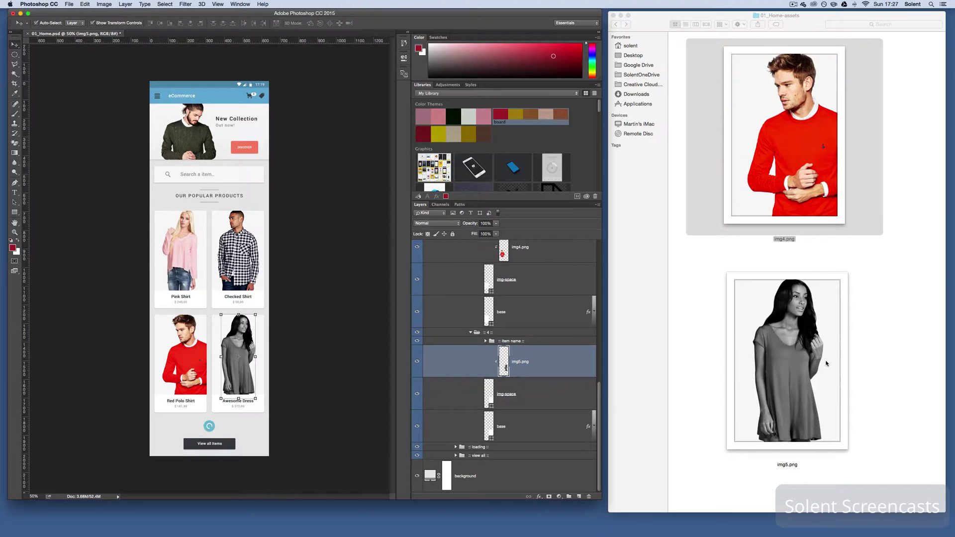
left_click(86, 4)
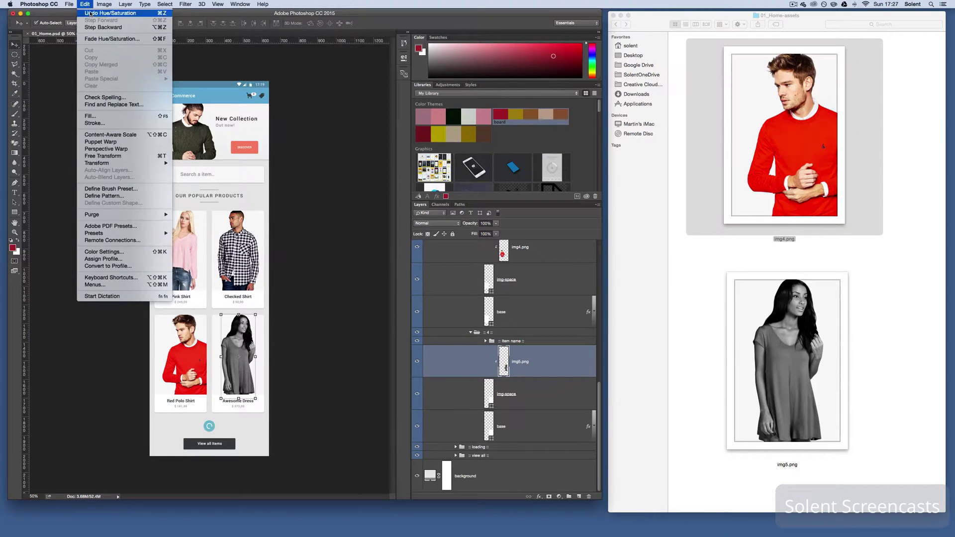
left_click(90, 14)
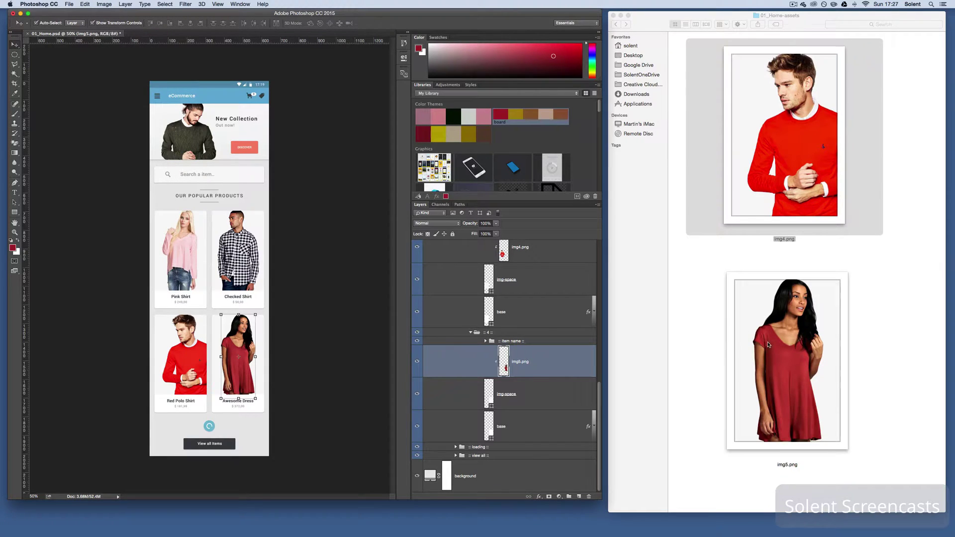
left_click(194, 342)
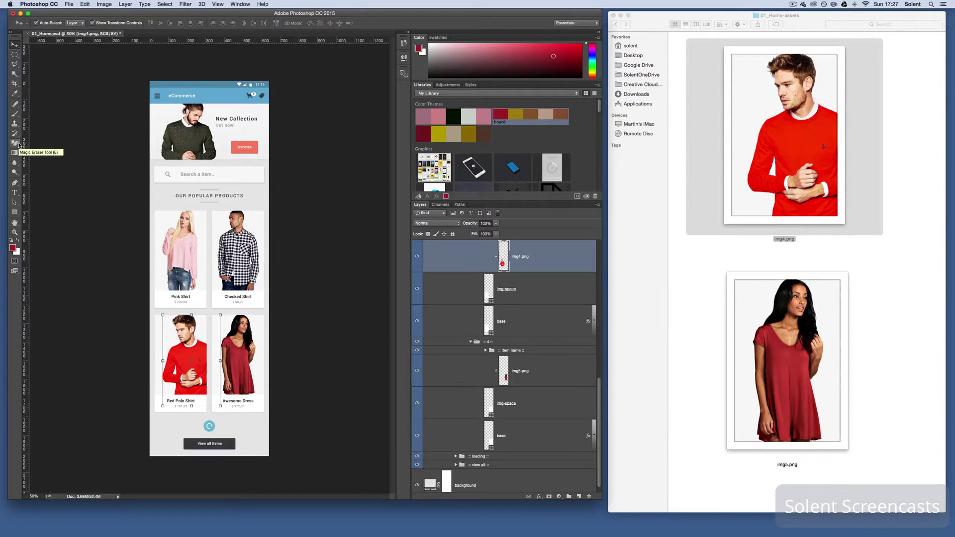
Step: Delete the red shirt photo's lower body with a Rectangular Marquee selection, then deselect
left_click(14, 65)
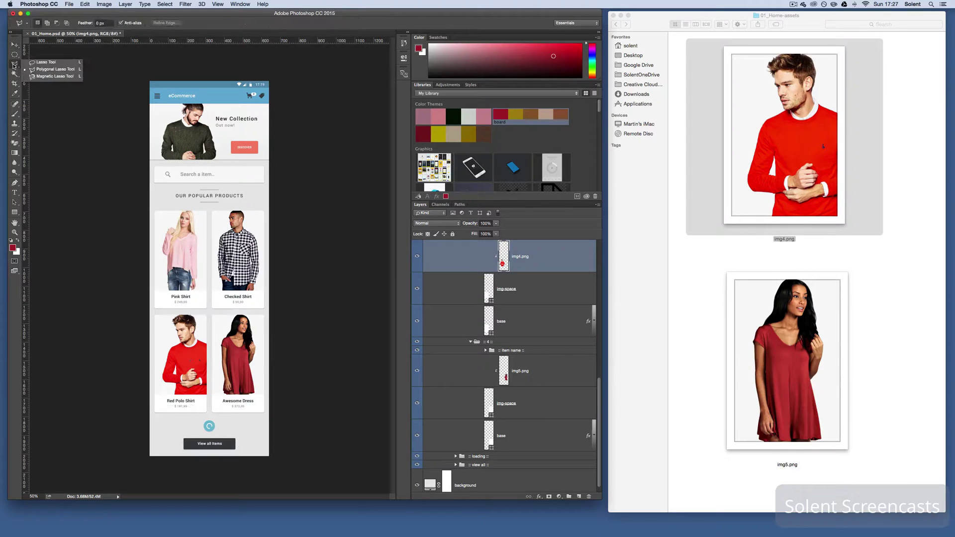
left_click(15, 55)
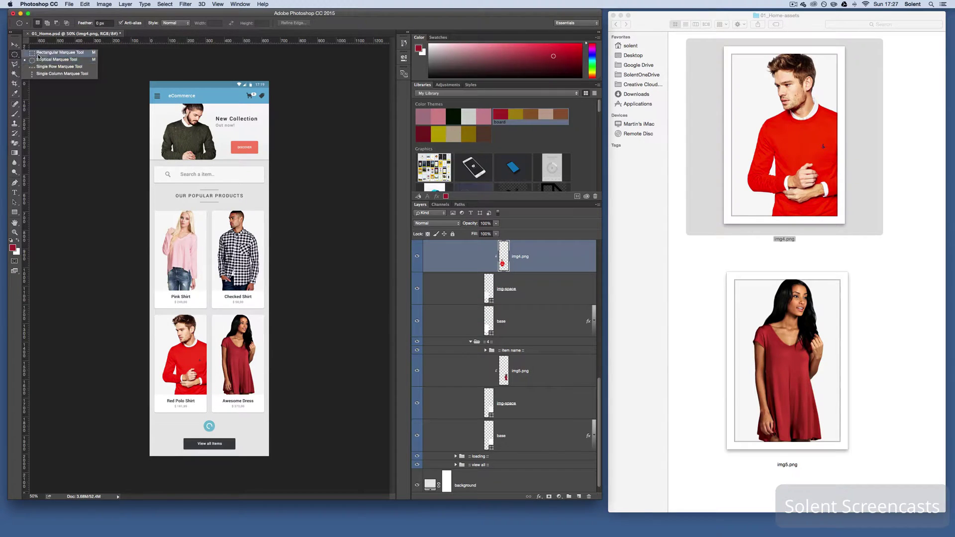
left_click(56, 52)
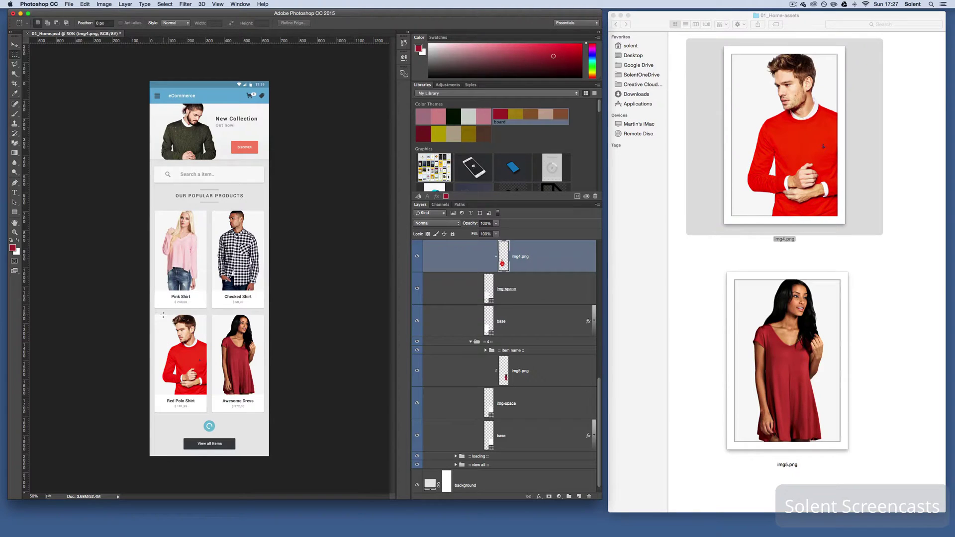
left_click_drag(160, 349, 210, 398)
left_click_drag(211, 397, 212, 397)
key("Delete")
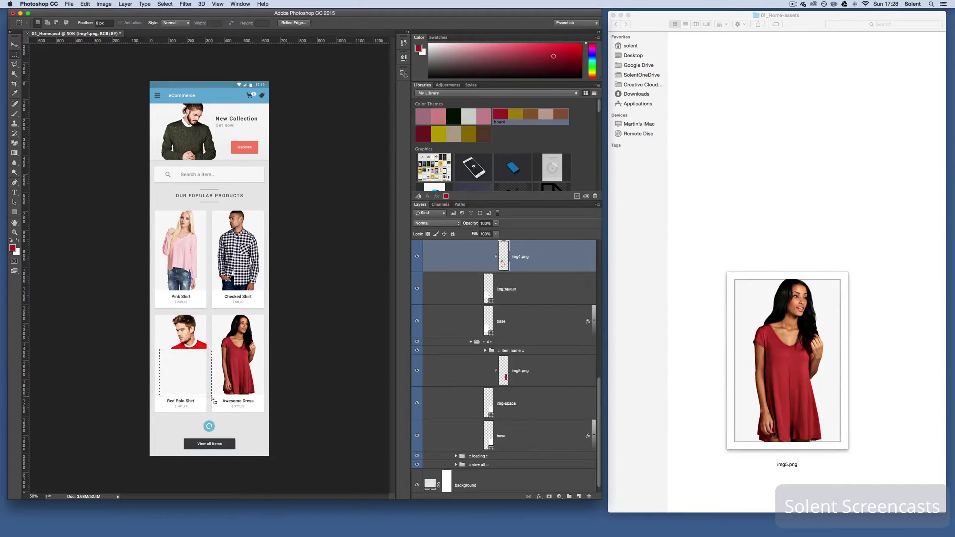
key("ctrl+d")
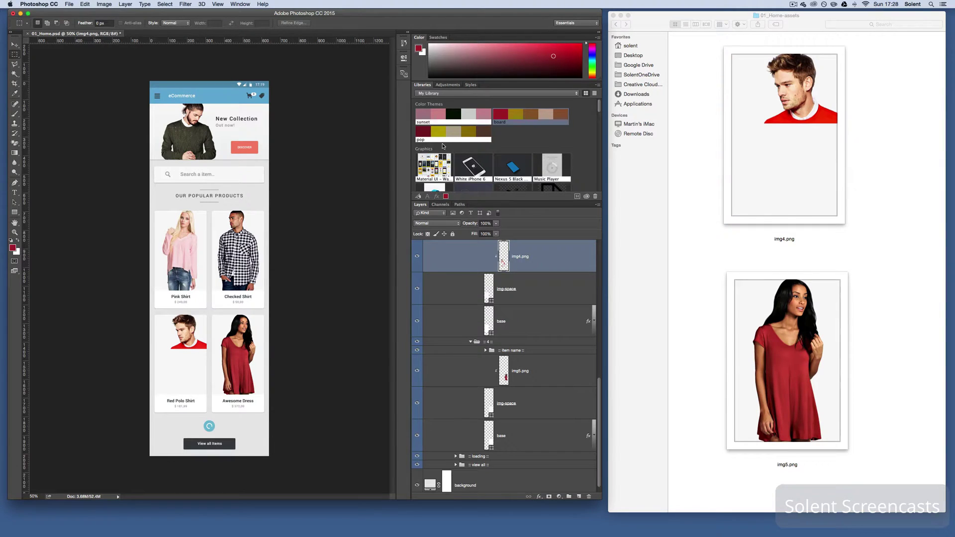
left_click(69, 4)
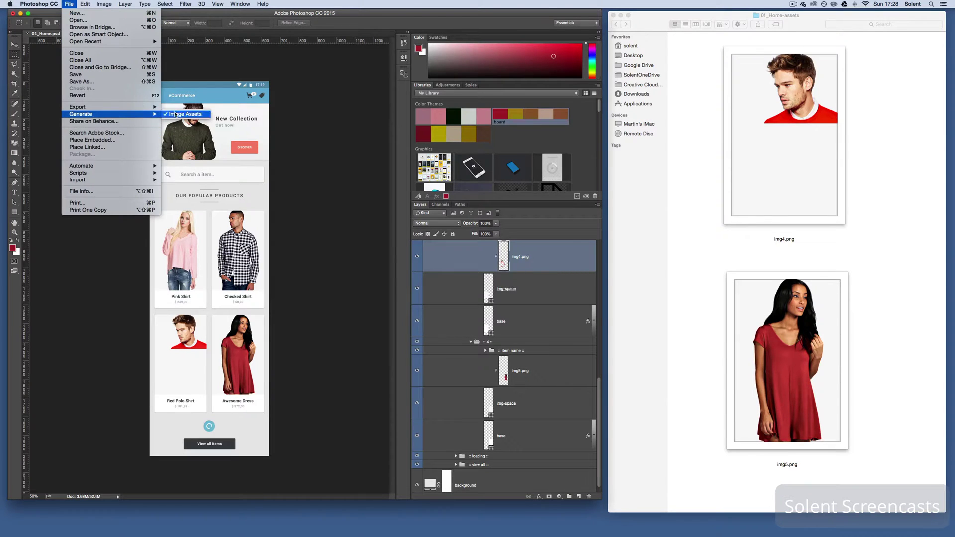
Step: Untick Generate Image Assets and select the img5.png dress layer with the Move tool
left_click(175, 113)
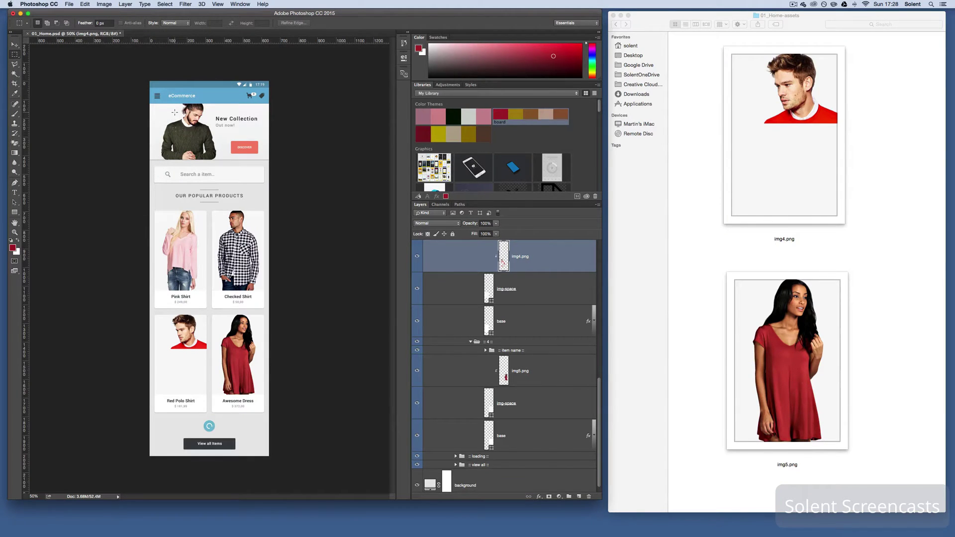
left_click(15, 46)
left_click(236, 339)
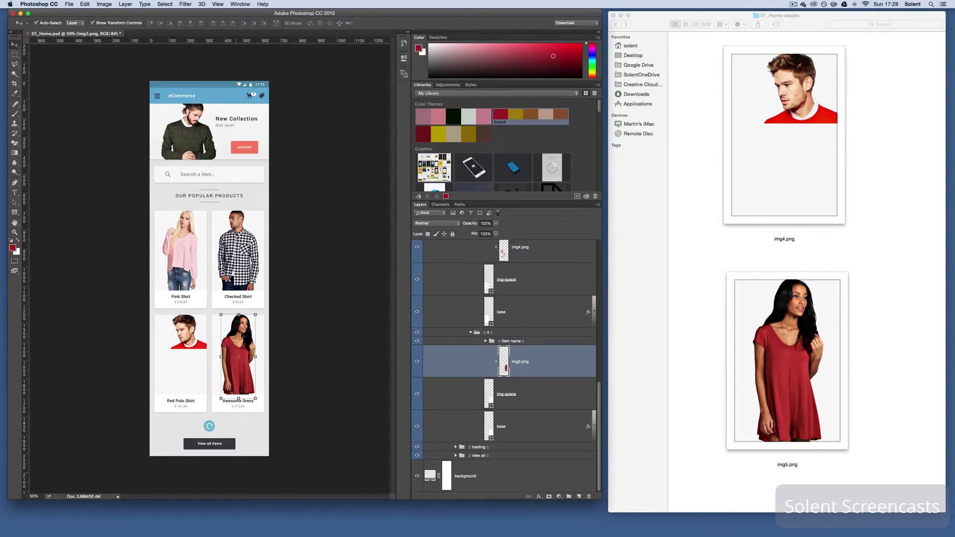
Step: Apply Hue/Saturation with Saturation -100 to make the dress greyscale
left_click(104, 4)
mouse_move(116, 25)
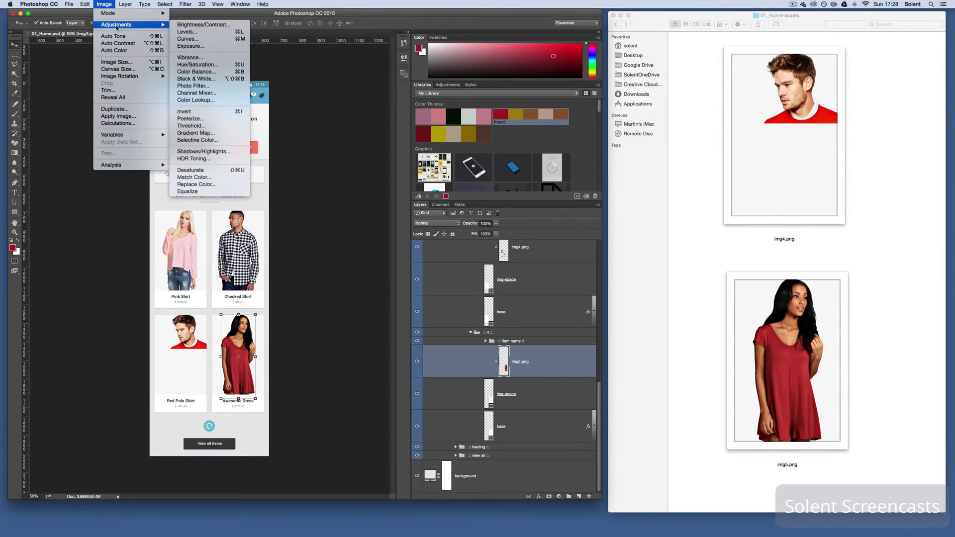
left_click(200, 65)
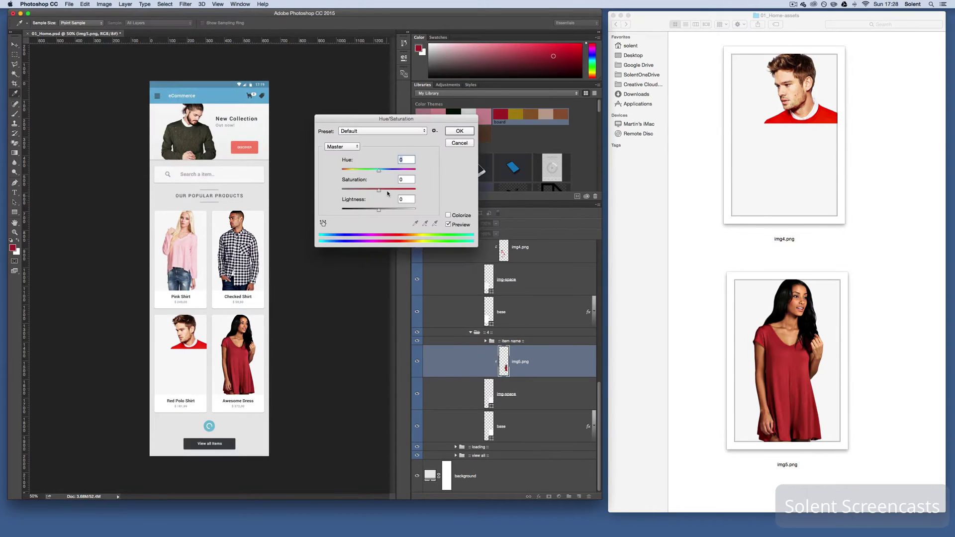
left_click_drag(379, 191, 318, 190)
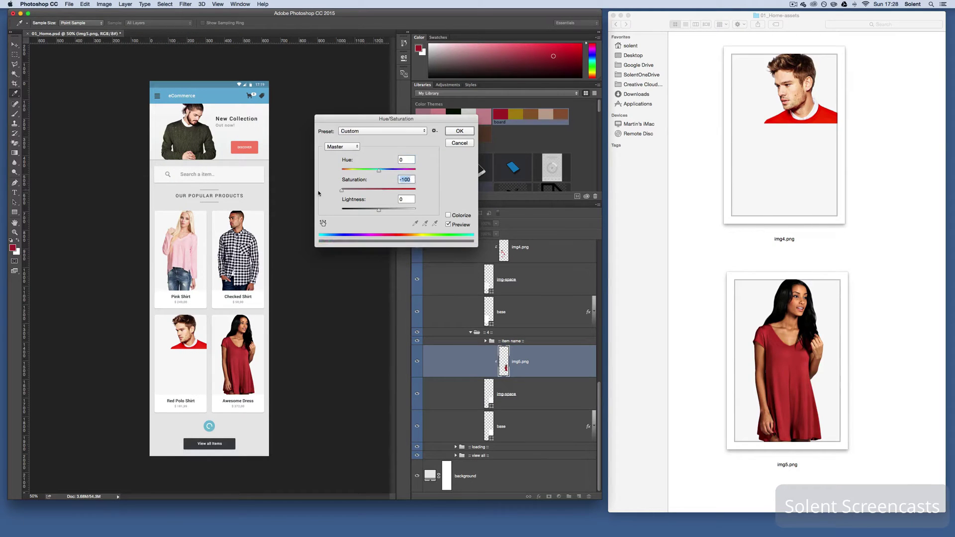
left_click(460, 132)
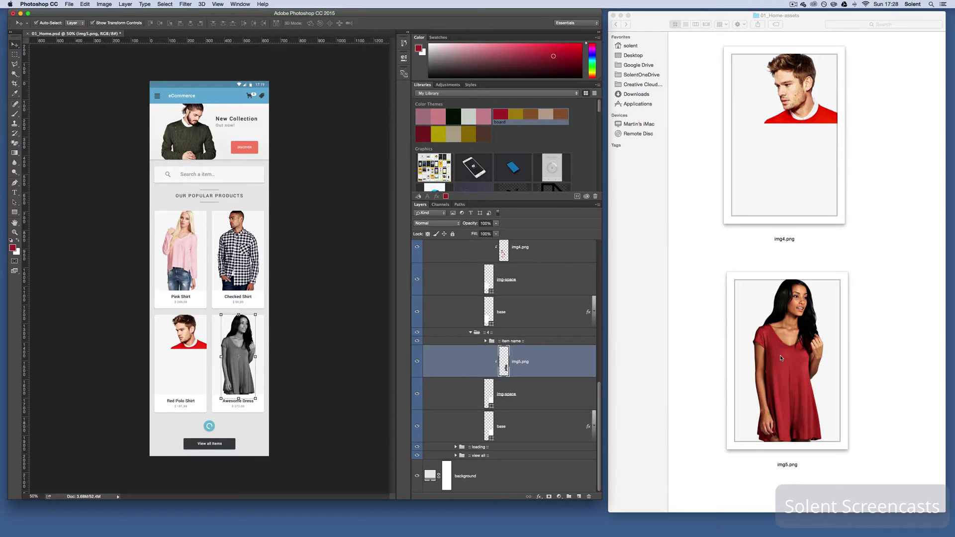
left_click(69, 4)
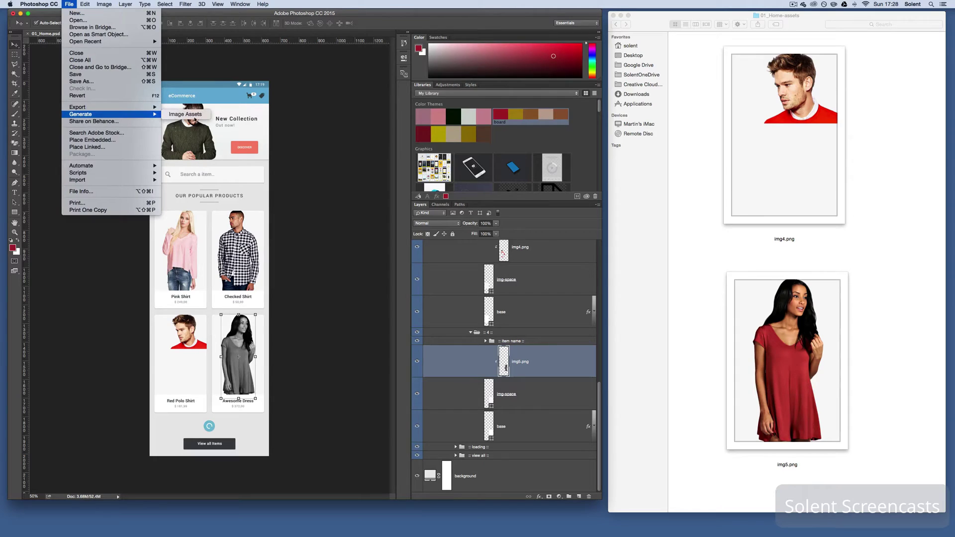
Step: Re-enable File > Generate > Image Assets so img5.png can refresh
left_click(195, 117)
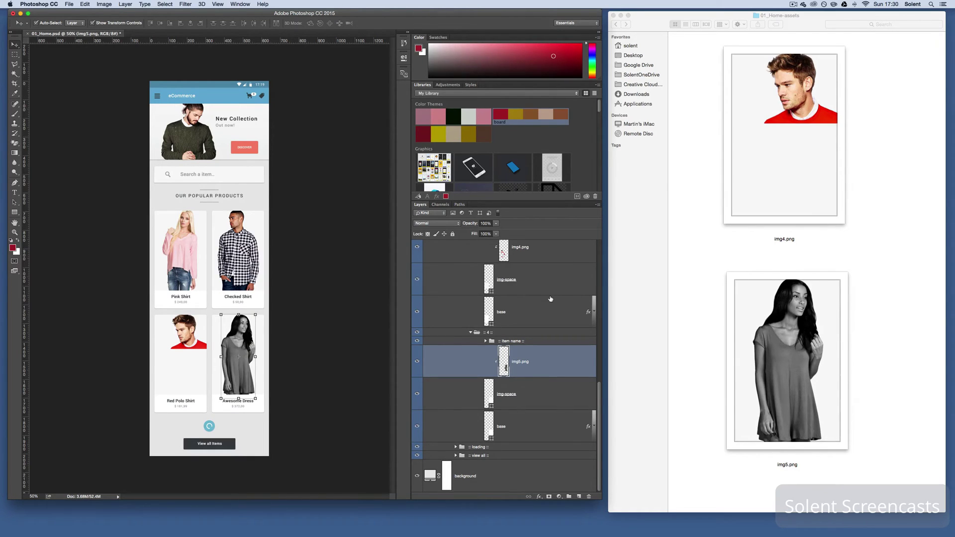
scroll(551, 298, "up", 10)
scroll(551, 298, "down", 10)
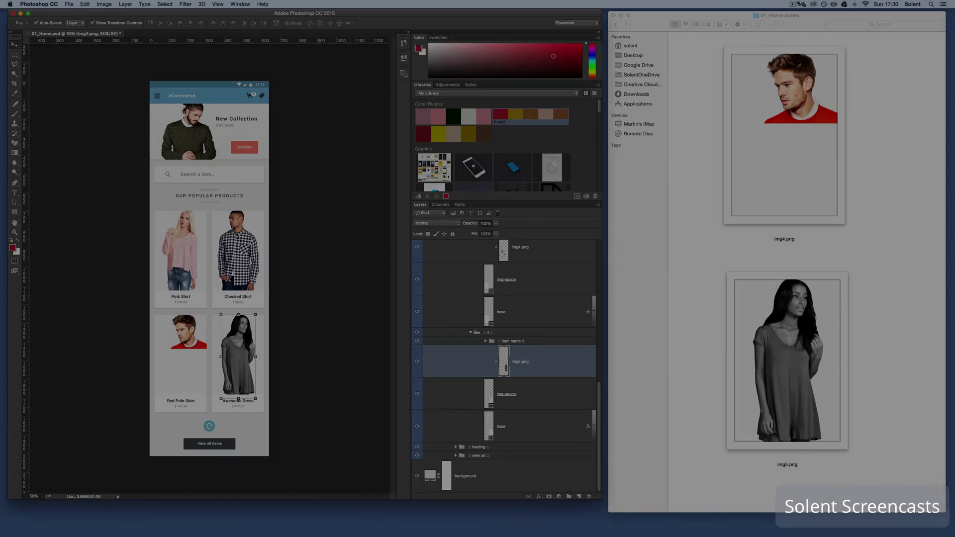
left_click(793, 4)
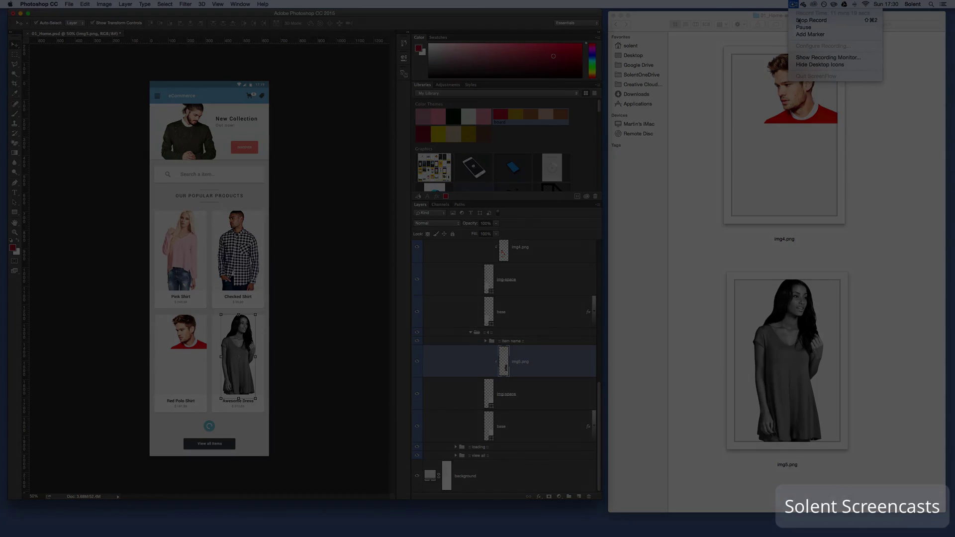